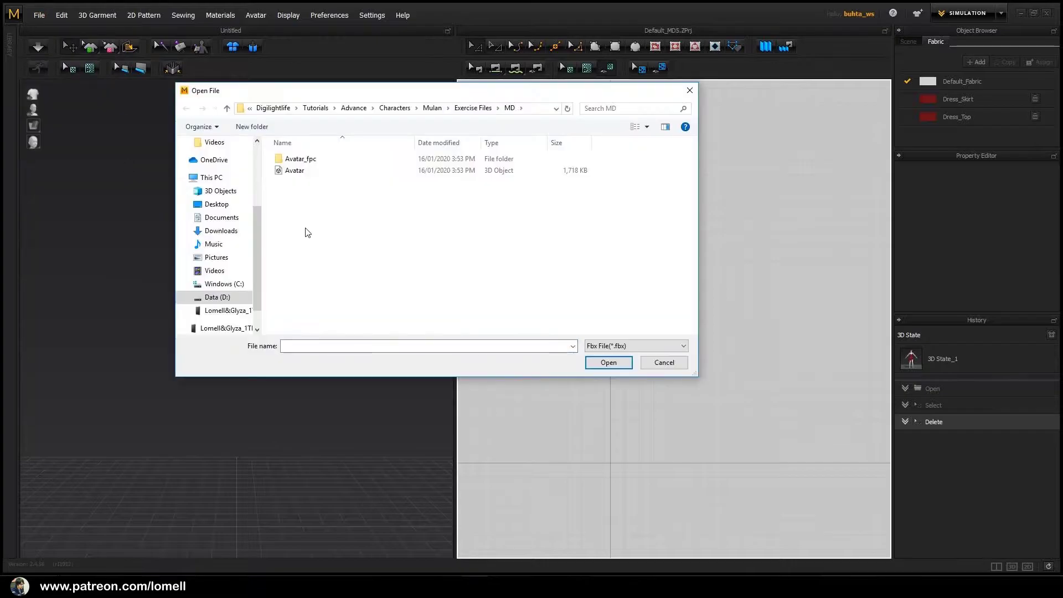
Step: Select the Avatar FBX file and open it to bring up the FBX import options
{"action": "left_click", "coordinate": [299, 170]}
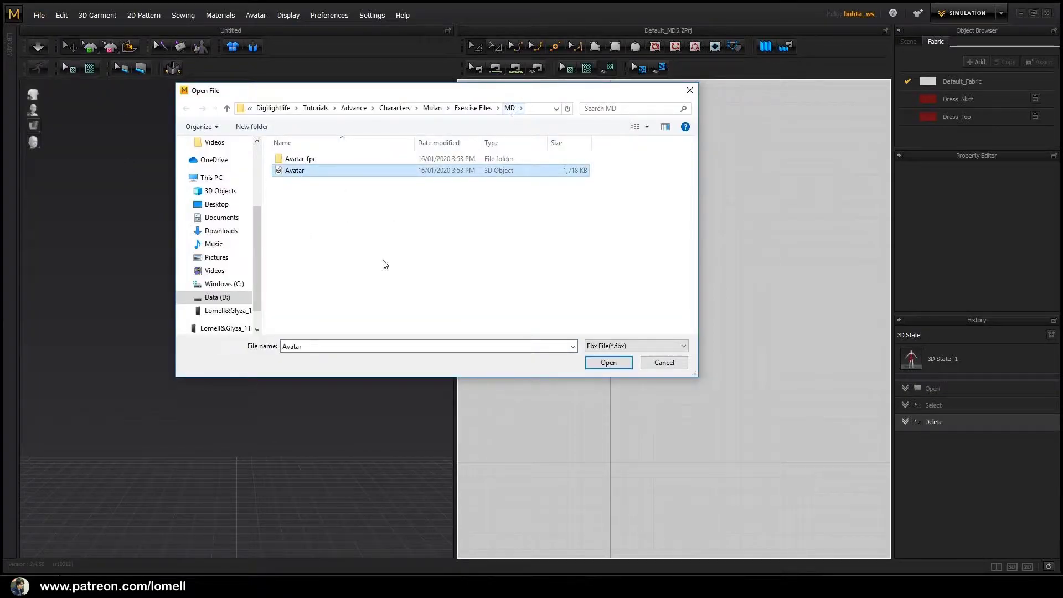
{"action": "double_click", "coordinate": [322, 171]}
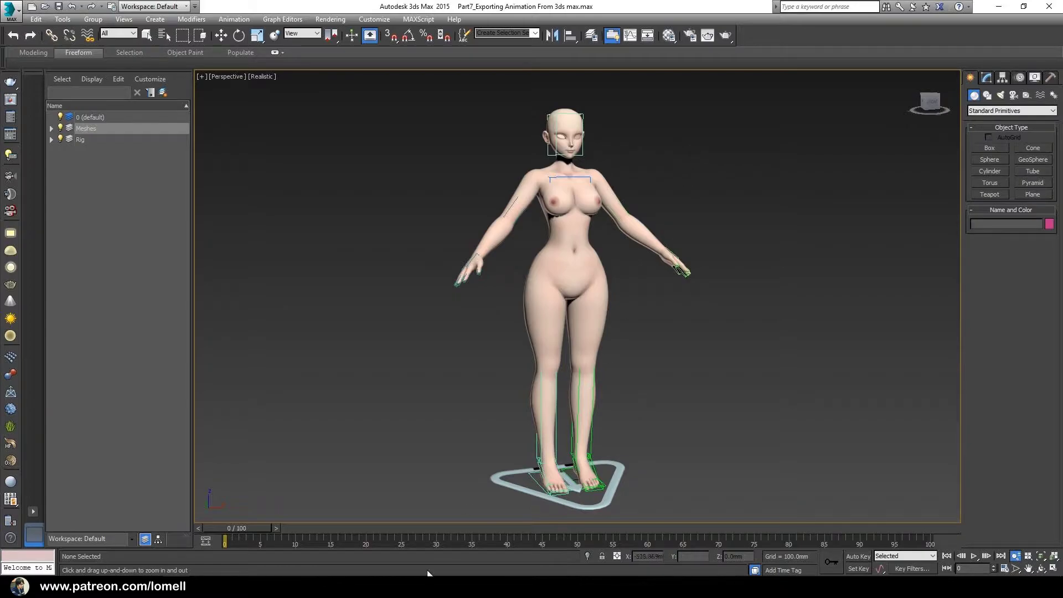
{"action": "left_click_drag", "start_coordinate": [246, 529], "coordinate": [517, 538]}
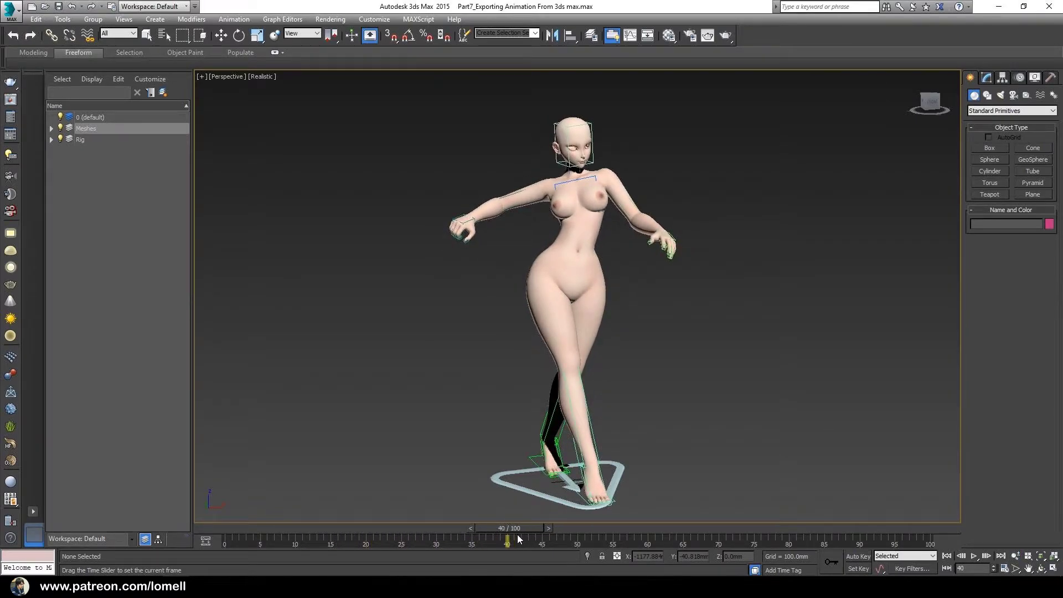
{"action": "middle_click_drag", "start_coordinate": [584, 313], "coordinate": [573, 260], "text": "alt"}
{"action": "scroll", "coordinate": [572, 260], "scroll_direction": "up", "scroll_amount": 2}
{"action": "scroll", "coordinate": [572, 261], "scroll_direction": "up", "scroll_amount": 1}
{"action": "middle_click_drag", "start_coordinate": [583, 346], "coordinate": [590, 371], "text": "alt"}
{"action": "scroll", "coordinate": [588, 345], "scroll_direction": "up", "scroll_amount": 4}
{"action": "left_click_drag", "start_coordinate": [588, 346], "coordinate": [591, 371]}
{"action": "middle_click_drag", "start_coordinate": [591, 371], "coordinate": [567, 361], "text": "alt"}
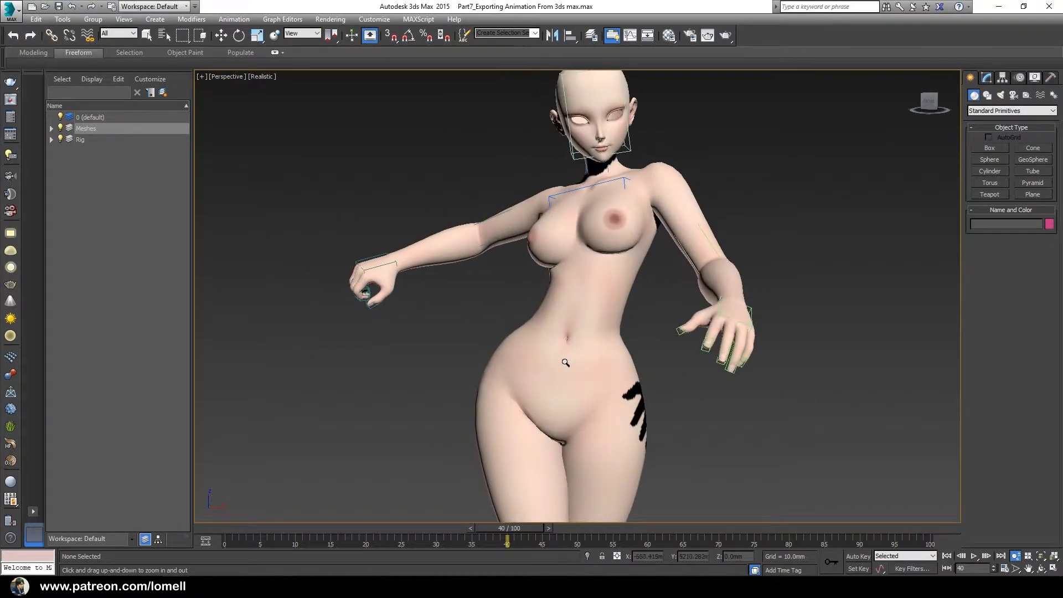
{"action": "left_click_drag", "start_coordinate": [566, 360], "coordinate": [541, 406]}
{"action": "middle_click_drag", "start_coordinate": [541, 406], "coordinate": [598, 416], "text": "alt"}
{"action": "scroll", "coordinate": [579, 381], "scroll_direction": "up", "scroll_amount": 4}
{"action": "scroll", "coordinate": [588, 429], "scroll_direction": "down", "scroll_amount": 4}
{"action": "scroll", "coordinate": [598, 416], "scroll_direction": "down", "scroll_amount": 5}
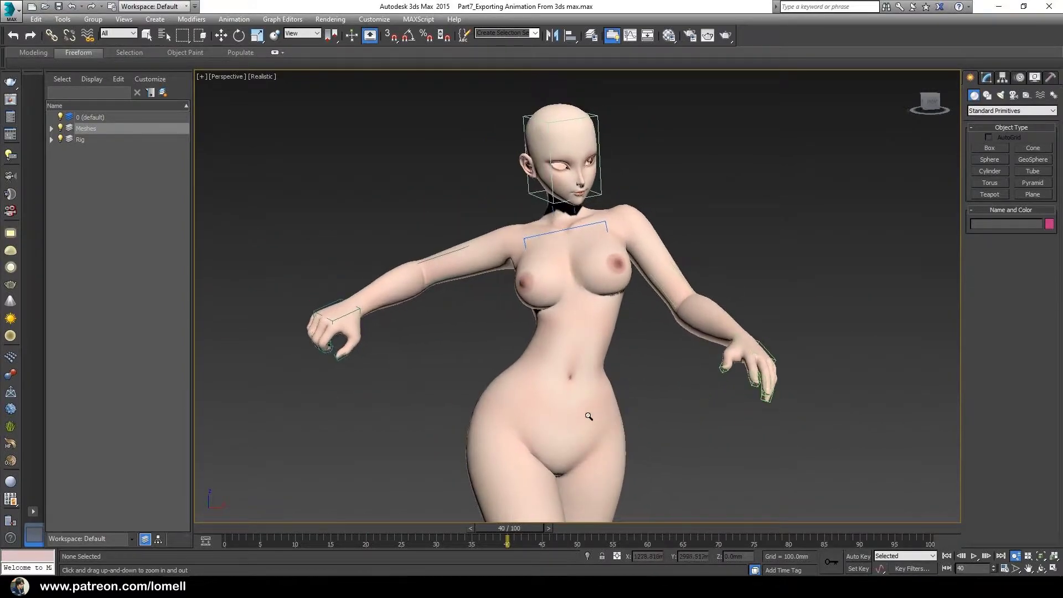
{"action": "middle_click_drag", "start_coordinate": [563, 359], "coordinate": [655, 385], "text": "alt"}
{"action": "scroll", "coordinate": [555, 349], "scroll_direction": "down", "scroll_amount": 2}
{"action": "scroll", "coordinate": [602, 332], "scroll_direction": "up", "scroll_amount": 4}
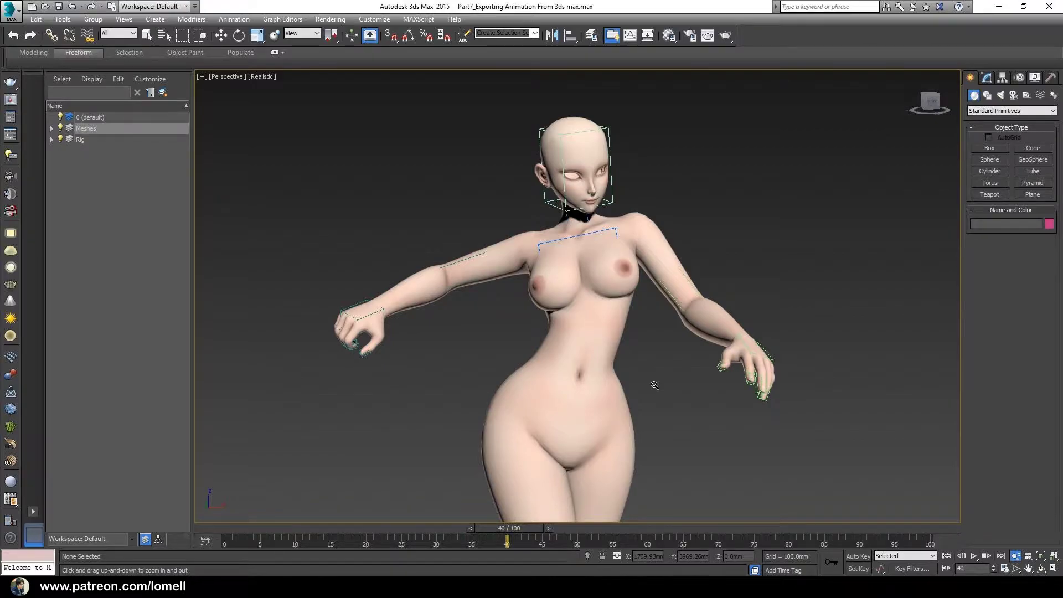
{"action": "mouse_move", "coordinate": [653, 383]}
{"action": "middle_mouse_down", "text": "alt"}
{"action": "mouse_move", "coordinate": [628, 382]}
{"action": "mouse_move", "coordinate": [657, 376]}
{"action": "middle_mouse_up", "text": "alt"}
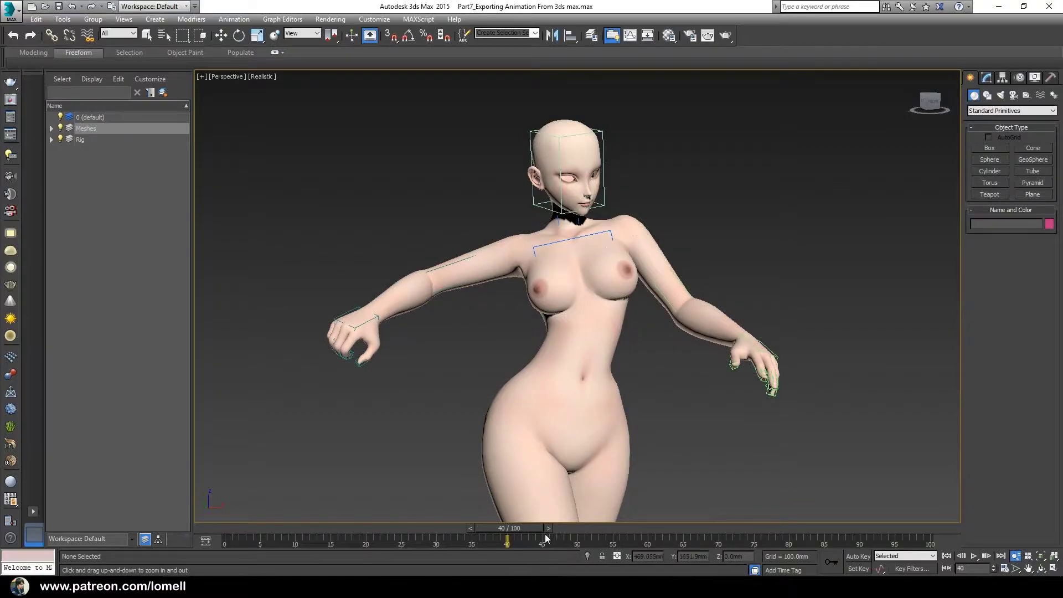
{"action": "left_click_drag", "start_coordinate": [533, 524], "coordinate": [223, 532]}
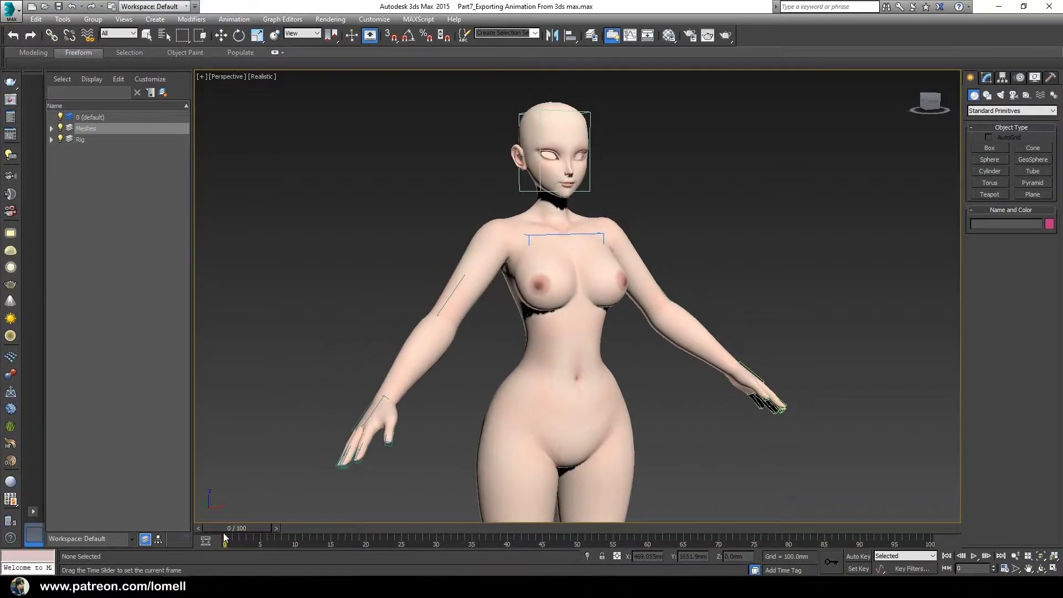
{"action": "scroll", "coordinate": [615, 236], "scroll_direction": "down", "scroll_amount": 3}
{"action": "middle_click_drag", "start_coordinate": [649, 324], "coordinate": [579, 310], "text": "alt"}
{"action": "scroll", "coordinate": [579, 310], "scroll_direction": "down", "scroll_amount": 2}
Step: Frame the character in Perspective and marquee-select all 57 entities of mesh and rig
{"action": "left_click_drag", "start_coordinate": [579, 311], "coordinate": [605, 305]}
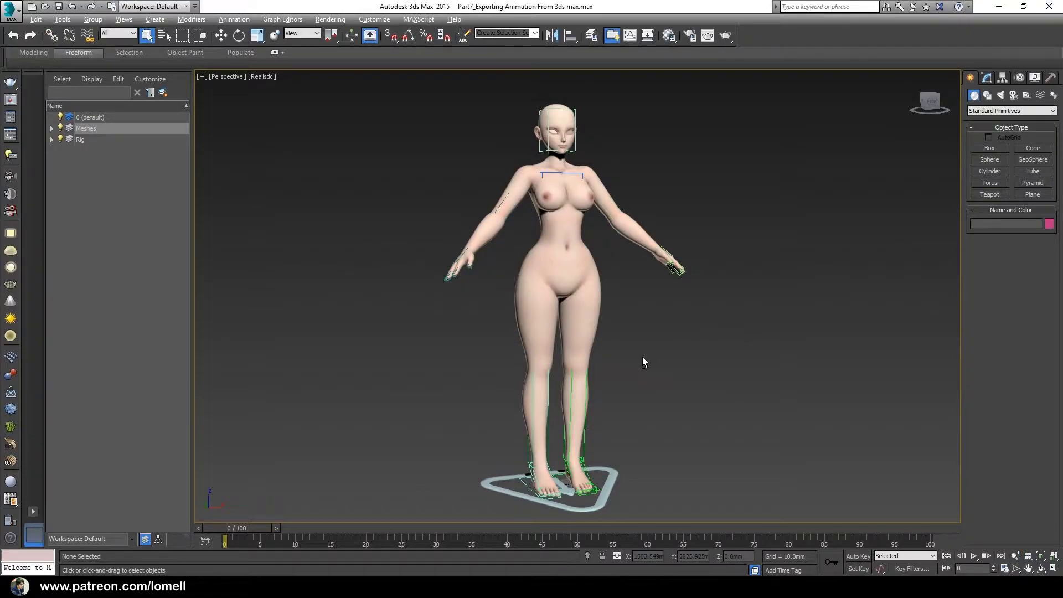
{"action": "key", "text": "alt+z"}
{"action": "left_click_drag", "start_coordinate": [626, 316], "coordinate": [642, 332]}
{"action": "middle_click_drag", "start_coordinate": [699, 332], "coordinate": [735, 331], "text": "alt"}
{"action": "right_click", "coordinate": [728, 325]}
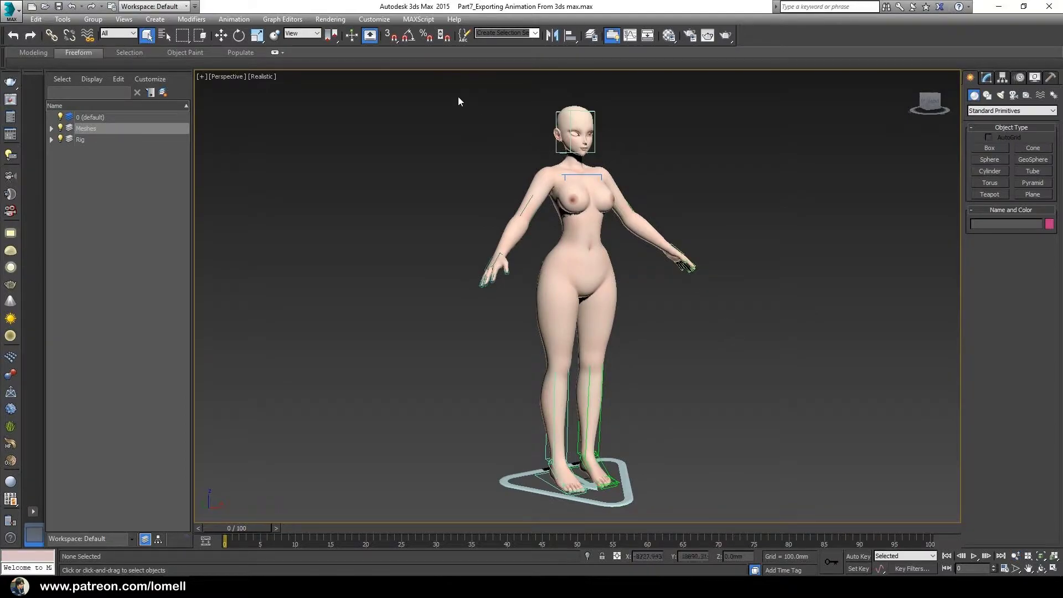
{"action": "left_click_drag", "start_coordinate": [458, 100], "coordinate": [707, 507]}
{"action": "mouse_move", "coordinate": [722, 343]}
{"action": "middle_mouse_down", "text": "alt"}
{"action": "mouse_move", "coordinate": [726, 327]}
{"action": "mouse_move", "coordinate": [673, 313]}
{"action": "mouse_move", "coordinate": [713, 325]}
{"action": "middle_mouse_up", "text": "alt"}
{"action": "left_click", "coordinate": [674, 314]}
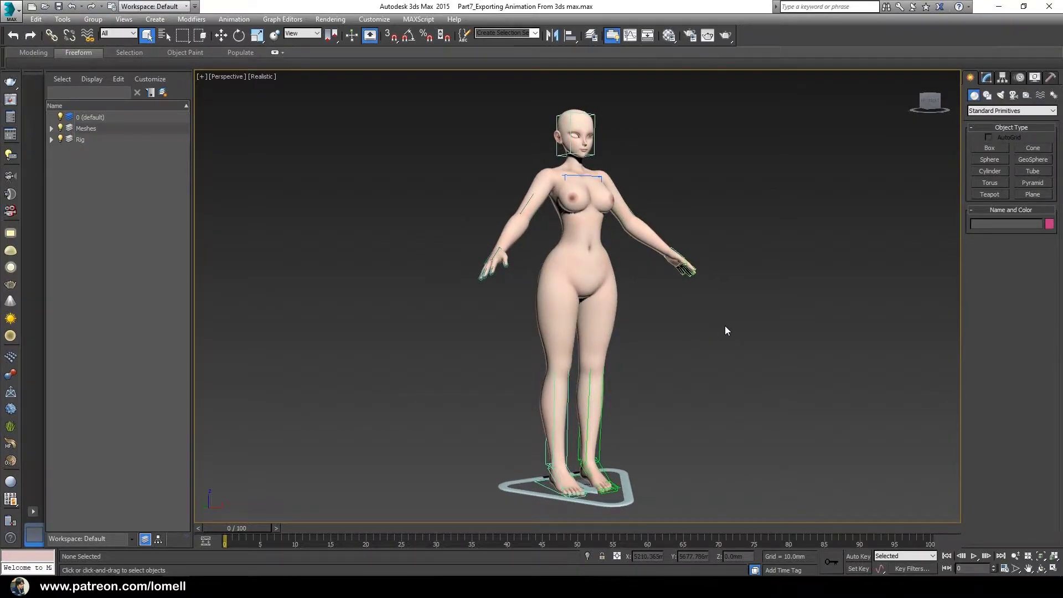
{"action": "middle_click_drag", "start_coordinate": [707, 332], "coordinate": [657, 336], "text": "alt"}
{"action": "scroll", "coordinate": [688, 320], "scroll_direction": "up", "scroll_amount": 2}
{"action": "middle_click_drag", "start_coordinate": [657, 336], "coordinate": [640, 289]}
{"action": "left_click_drag", "start_coordinate": [462, 123], "coordinate": [755, 487]}
Step: Reframe the character and pick the Body mesh on its own in the viewport
{"action": "key", "text": "z"}
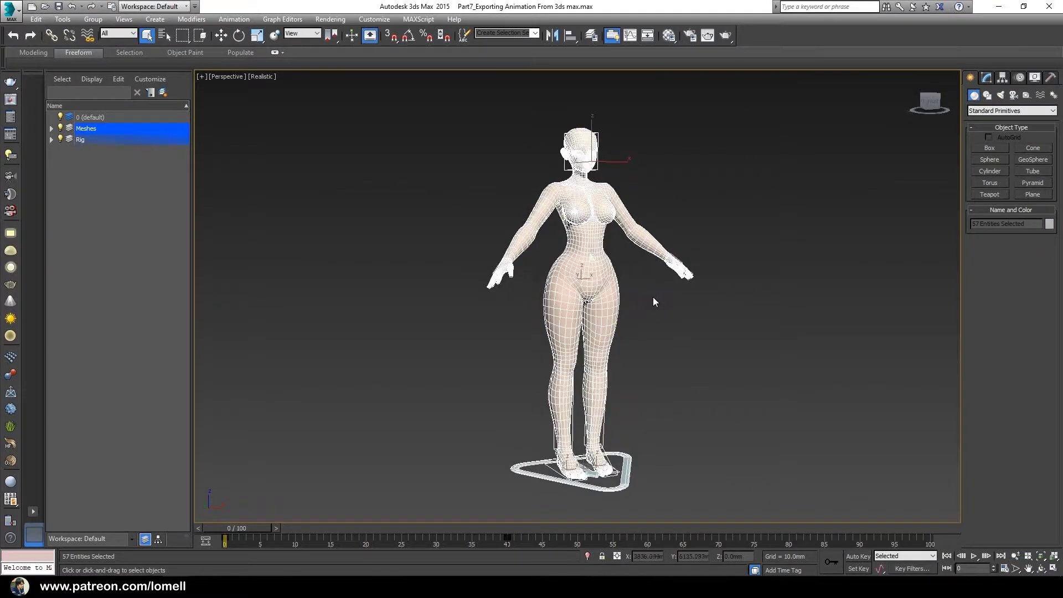
{"action": "left_click", "coordinate": [652, 302]}
{"action": "scroll", "coordinate": [573, 138], "scroll_direction": "up", "scroll_amount": 5}
{"action": "left_click", "coordinate": [623, 264]}
{"action": "middle_click_drag", "start_coordinate": [624, 264], "coordinate": [600, 264], "text": "alt"}
{"action": "middle_click_drag", "start_coordinate": [600, 264], "coordinate": [634, 354], "text": "ctrl+alt"}
{"action": "middle_click_drag", "start_coordinate": [634, 355], "coordinate": [605, 315]}
{"action": "middle_click_drag", "start_coordinate": [604, 315], "coordinate": [623, 292], "text": "ctrl+alt"}
{"action": "scroll", "coordinate": [593, 241], "scroll_direction": "up", "scroll_amount": 2}
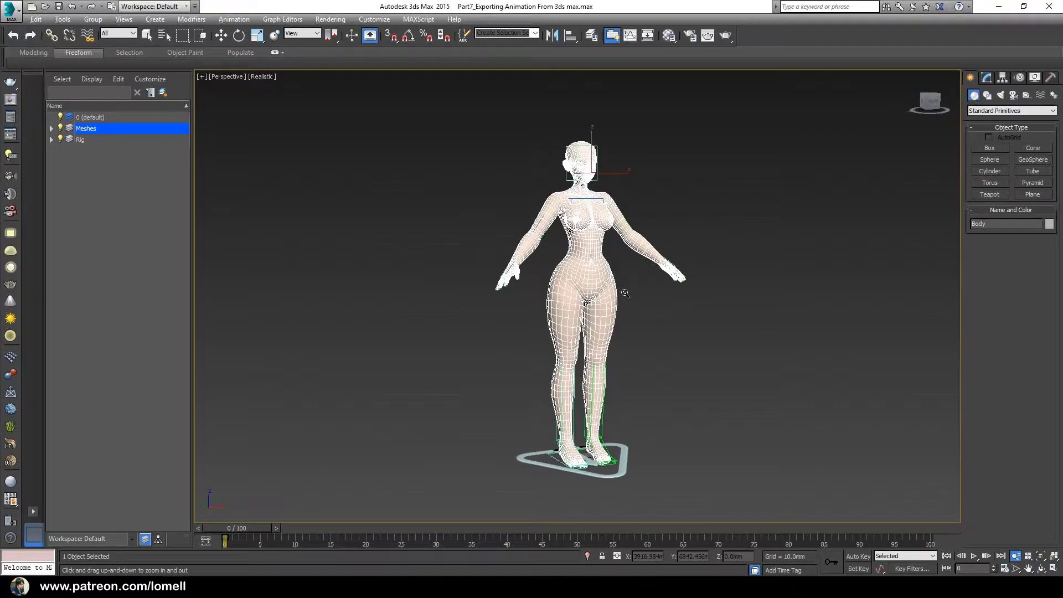
{"action": "left_click_drag", "start_coordinate": [714, 333], "coordinate": [681, 303]}
{"action": "key", "text": "q"}
{"action": "left_click", "coordinate": [656, 322]}
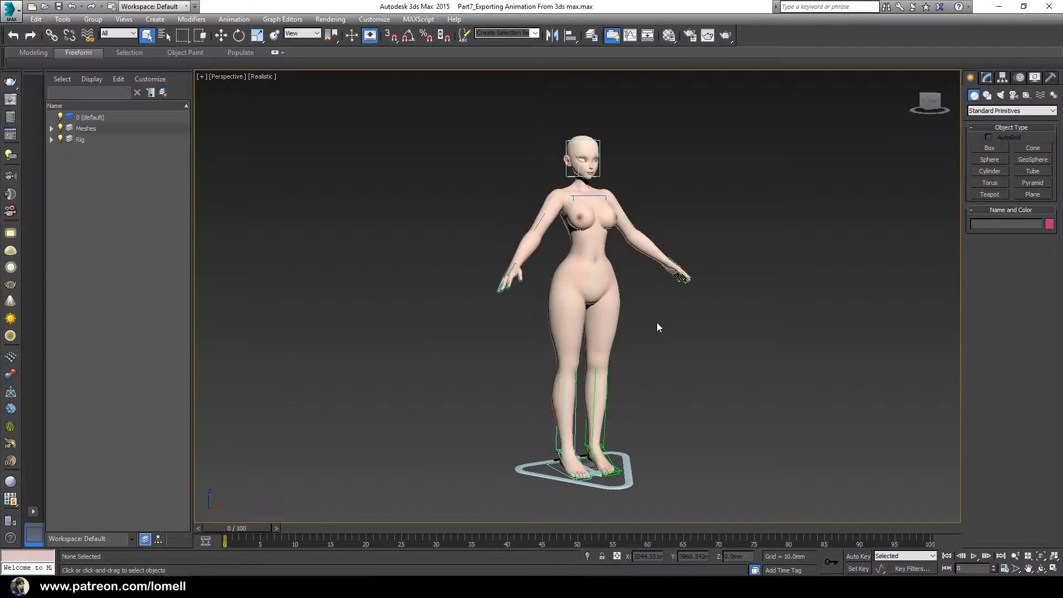
{"action": "left_click", "coordinate": [593, 247]}
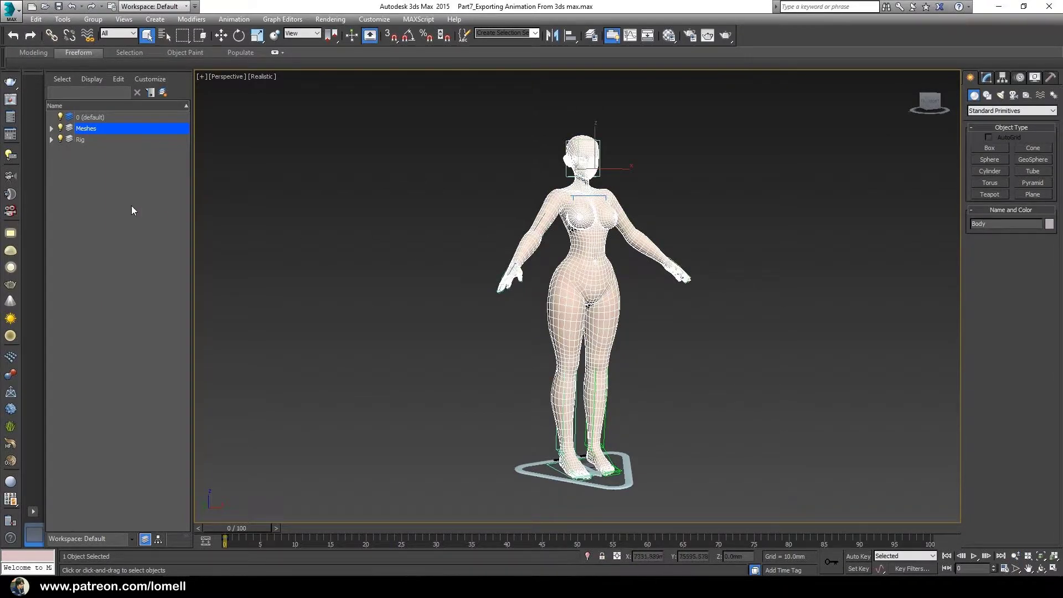
Step: Expand the Meshes layer in the Scene Explorer and select Body from it
{"action": "left_click", "coordinate": [112, 239]}
{"action": "left_click", "coordinate": [51, 129]}
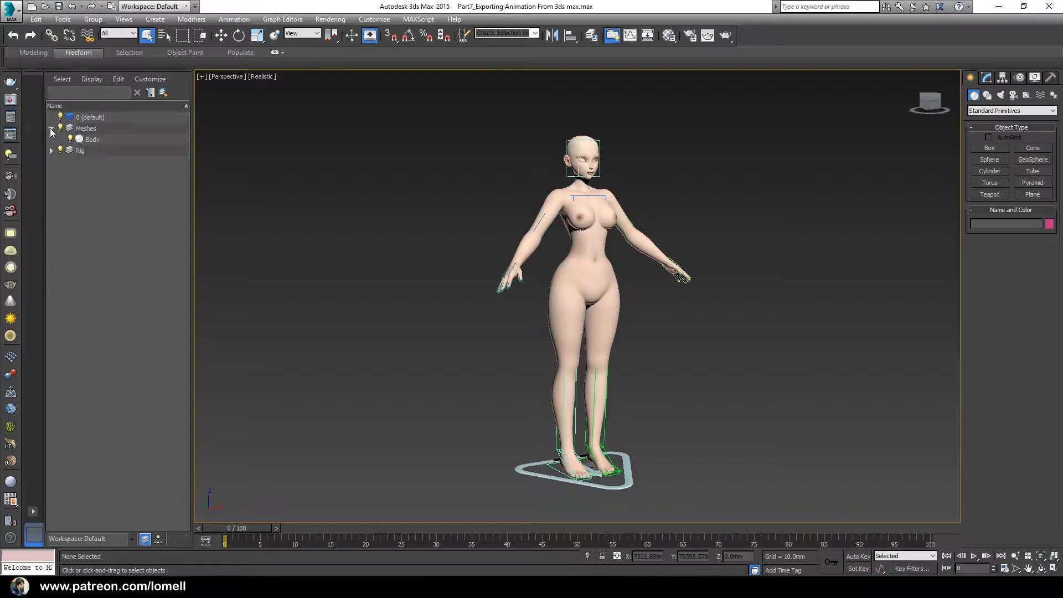
{"action": "left_click", "coordinate": [98, 139]}
{"action": "key", "text": "alt+z"}
{"action": "left_click_drag", "start_coordinate": [534, 303], "coordinate": [593, 225]}
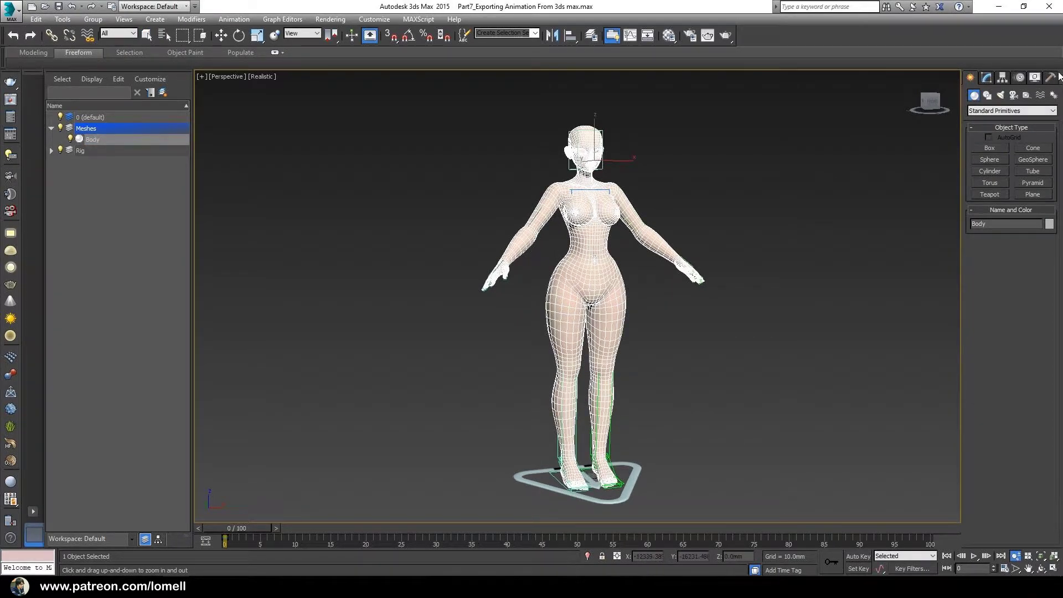
Step: Display Body's TurboSmooth, EP_Shoulder, Waist, EP_Neck and Skin stack in the Modify panel
{"action": "left_click", "coordinate": [986, 79]}
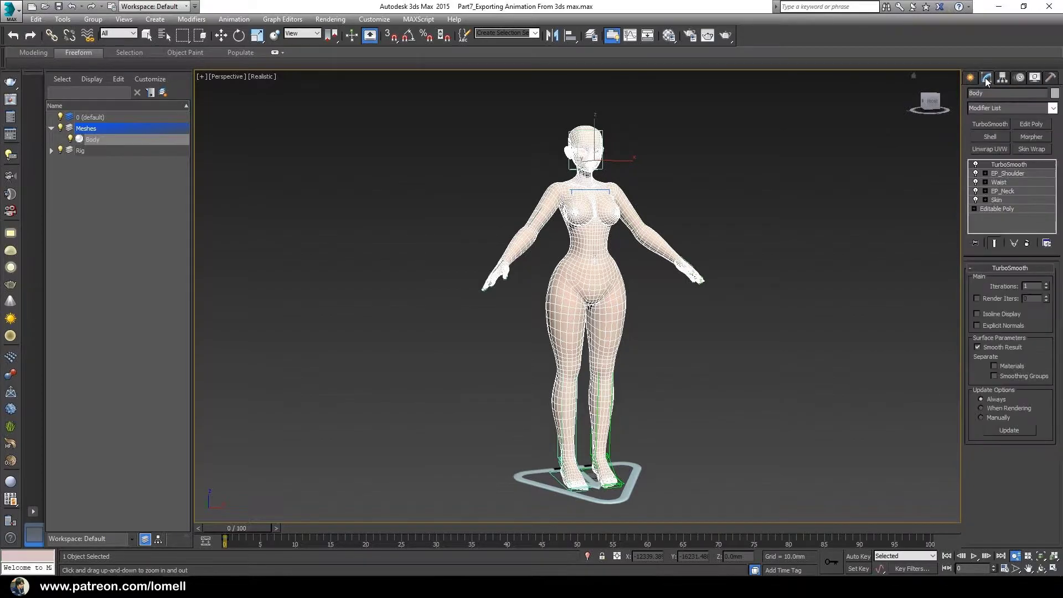
{"action": "scroll", "coordinate": [812, 321], "scroll_direction": "down", "scroll_amount": 2}
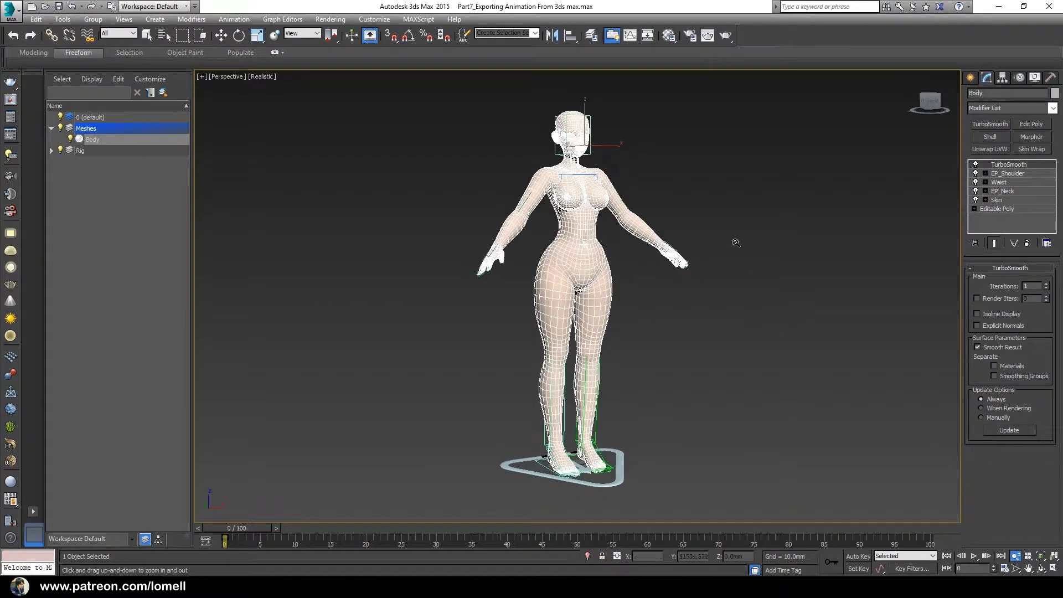
{"action": "middle_click_drag", "start_coordinate": [596, 202], "coordinate": [576, 241], "text": "alt"}
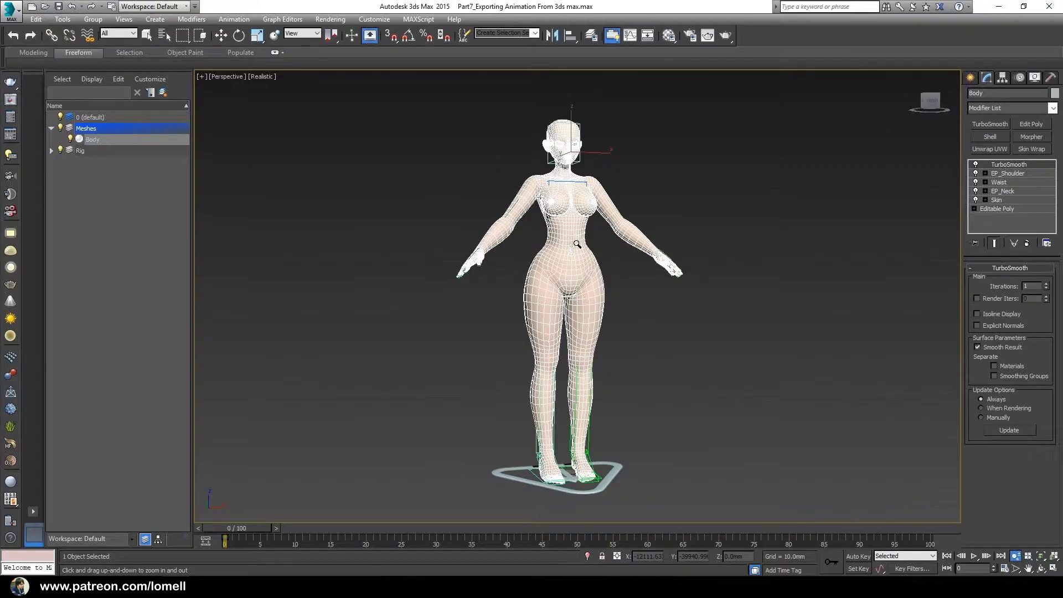
{"action": "middle_click_drag", "start_coordinate": [576, 243], "coordinate": [603, 167], "text": "alt"}
{"action": "mouse_move", "coordinate": [571, 251]}
{"action": "middle_mouse_down", "text": "alt"}
{"action": "mouse_move", "coordinate": [556, 244]}
{"action": "mouse_move", "coordinate": [578, 248]}
{"action": "middle_mouse_up", "text": "alt"}
Step: Clone the Body mesh as an independent Copy named Avatar
{"action": "right_click", "coordinate": [758, 174]}
{"action": "right_click", "coordinate": [787, 170]}
{"action": "left_click", "coordinate": [800, 233]}
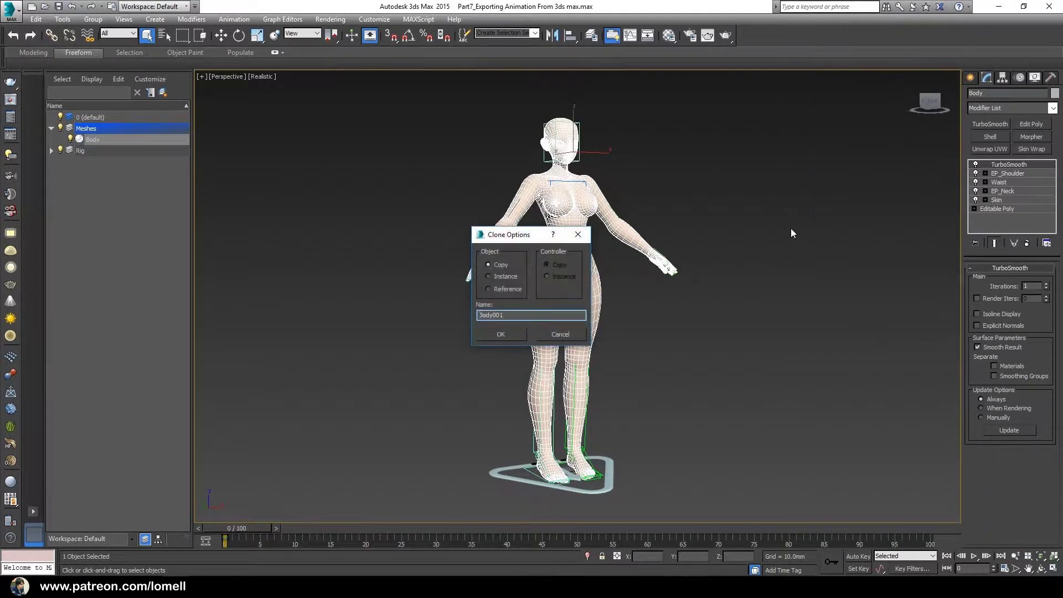
{"action": "left_click_drag", "start_coordinate": [512, 244], "coordinate": [731, 236]}
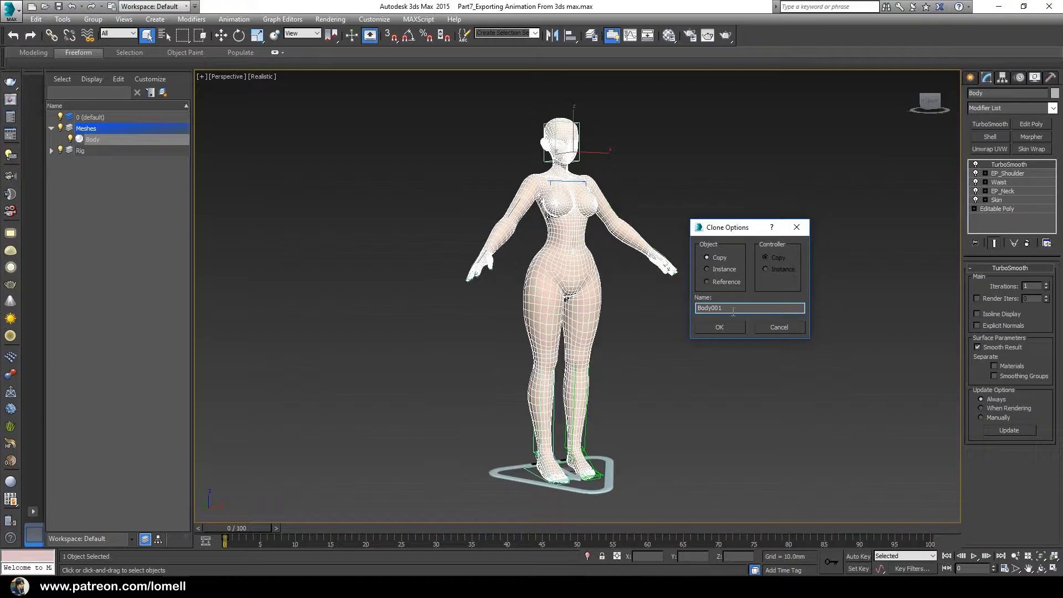
{"action": "type", "text": "Avay"}
{"action": "type", "text": "ar"}
{"action": "left_click", "coordinate": [716, 327]}
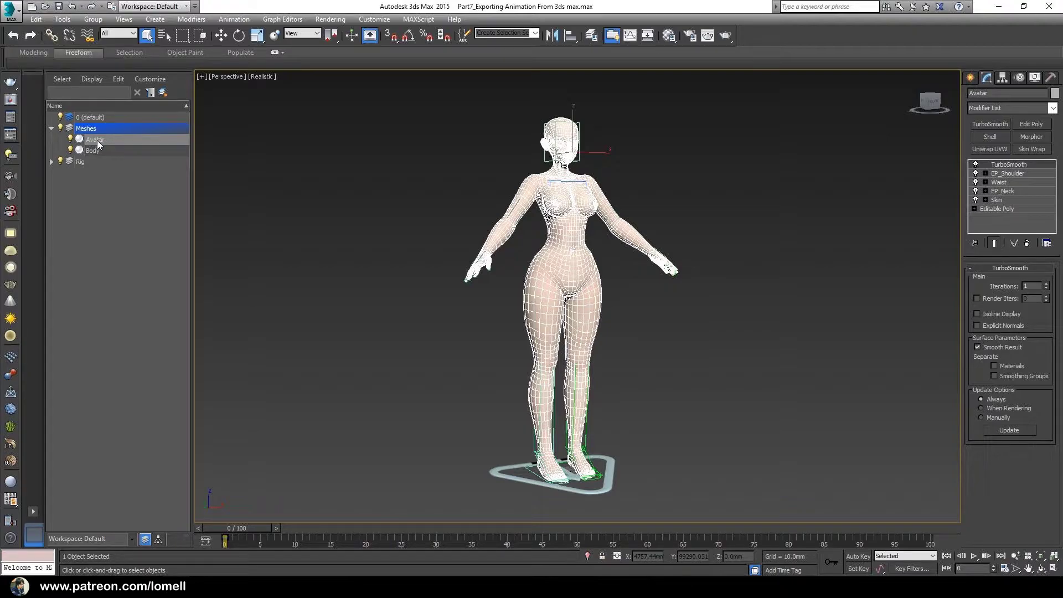
Step: Move Avatar into a new layer, Layer001, created from the selection
{"action": "right_click", "coordinate": [114, 233]}
{"action": "left_click", "coordinate": [106, 246]}
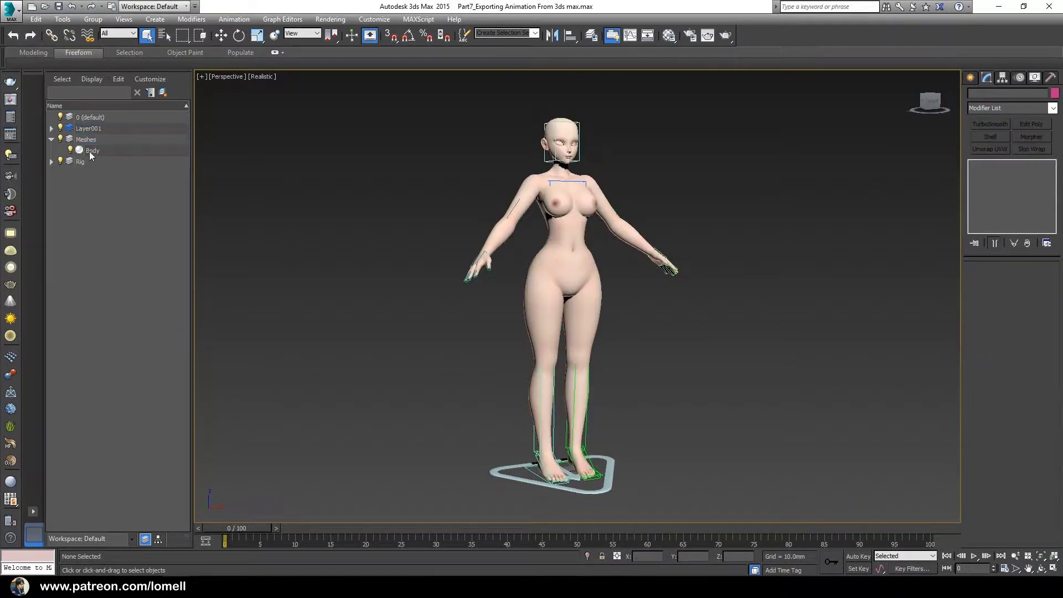
{"action": "left_click", "coordinate": [51, 127]}
{"action": "left_click", "coordinate": [99, 139]}
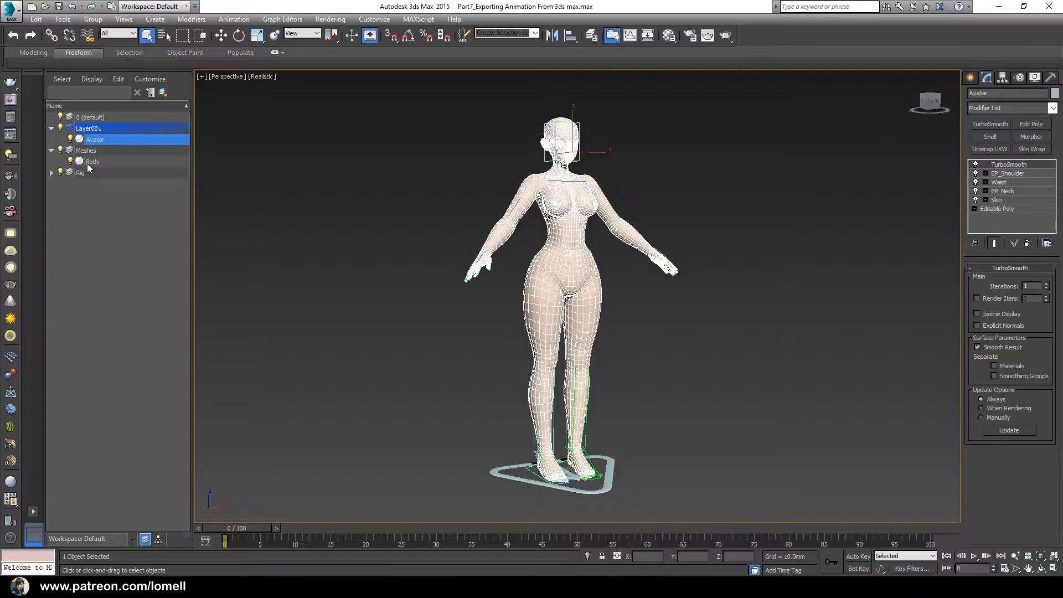
Step: Rename Layer001 to Clones
{"action": "left_click", "coordinate": [92, 129]}
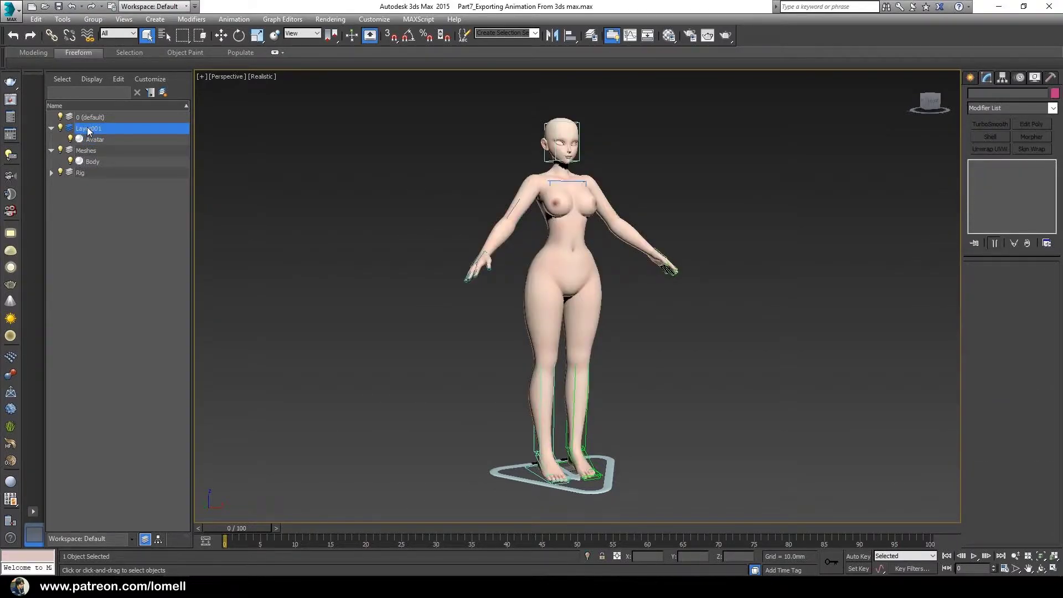
{"action": "left_click", "coordinate": [92, 129]}
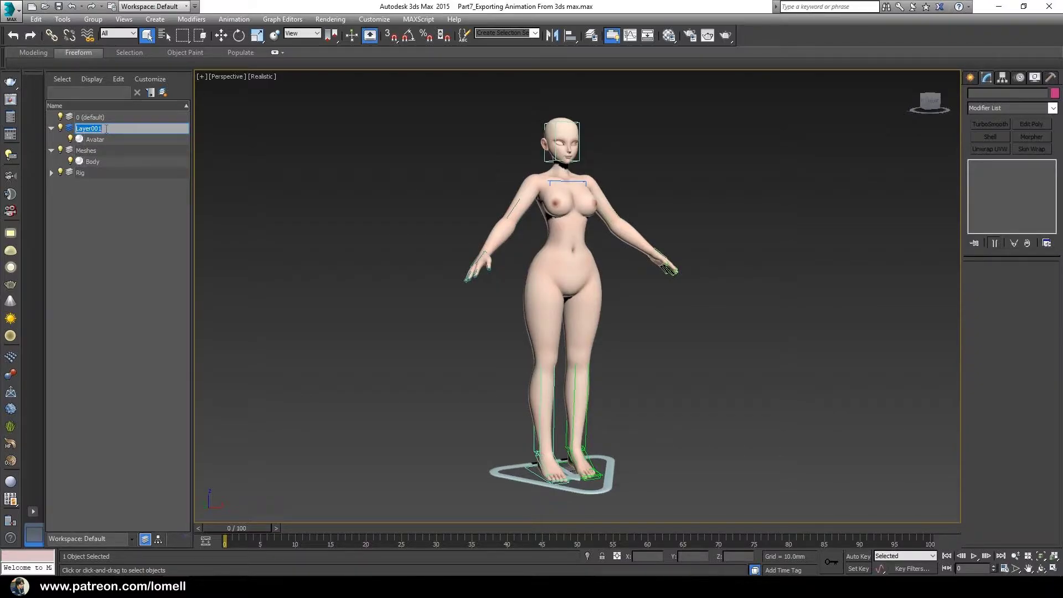
{"action": "key", "text": "BackSpace"}
{"action": "type", "text": "Clones"}
Step: Confirm the Clones name, then select the Avatar clone to inspect its full modifier stack
{"action": "key", "text": "Return"}
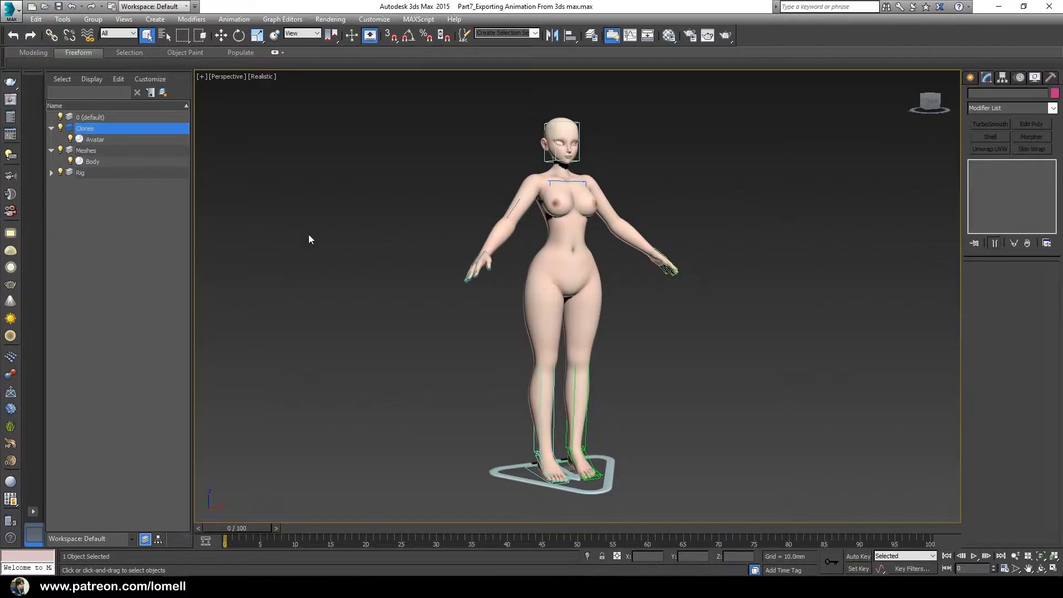
{"action": "left_click", "coordinate": [608, 295]}
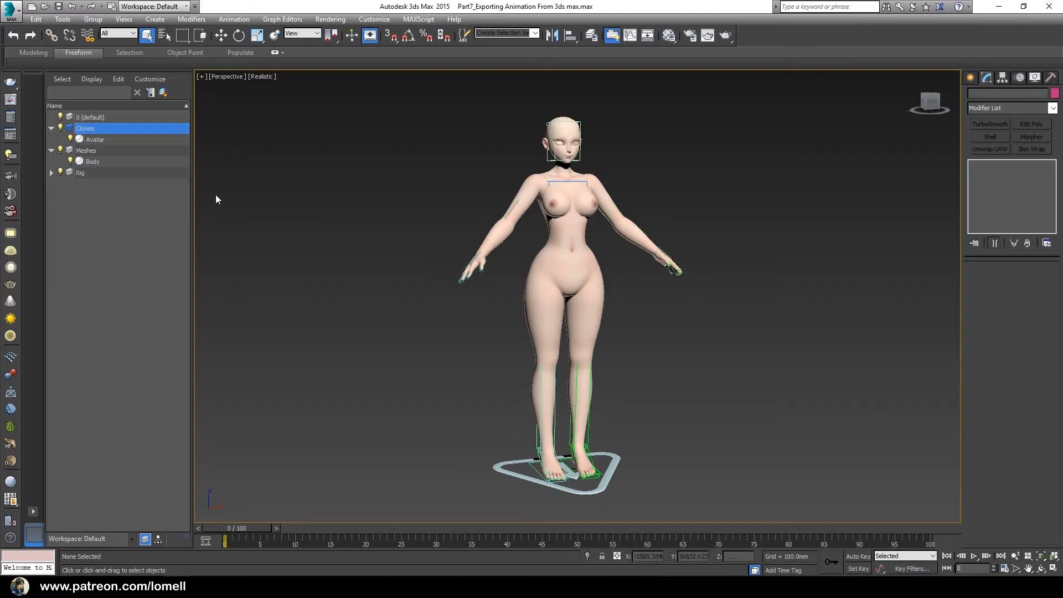
{"action": "left_click", "coordinate": [96, 140]}
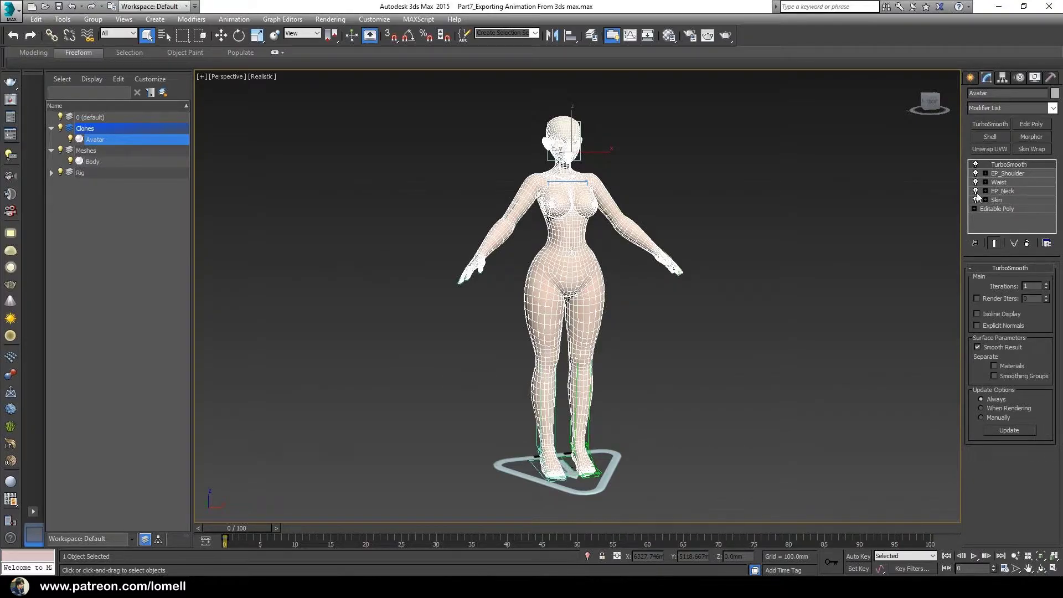
{"action": "mouse_move", "coordinate": [640, 274]}
{"action": "middle_mouse_down", "text": "alt"}
{"action": "mouse_move", "coordinate": [619, 274]}
{"action": "mouse_move", "coordinate": [650, 272]}
{"action": "middle_mouse_up", "text": "alt"}
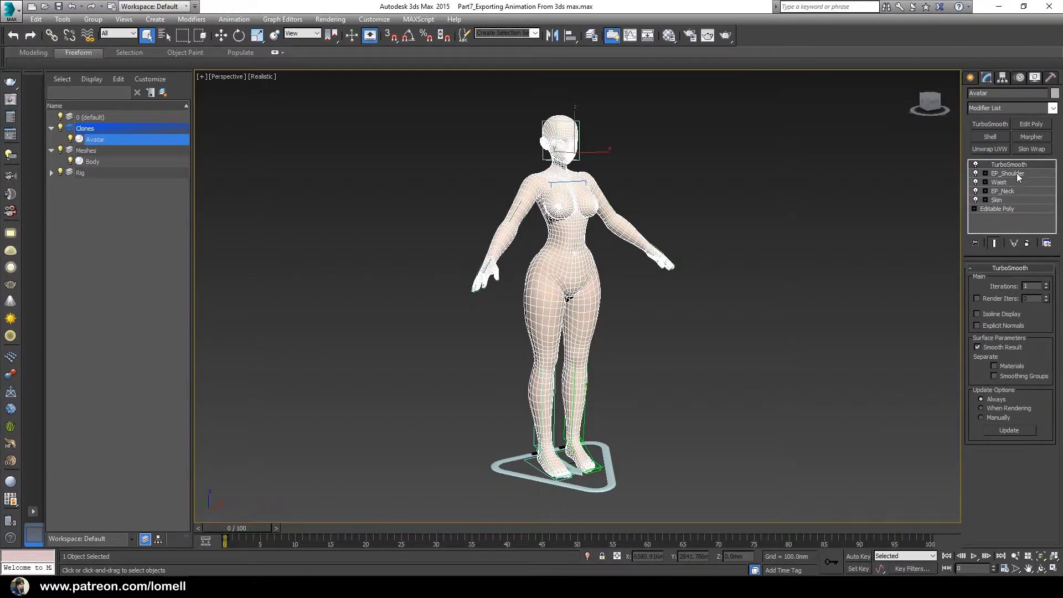
{"action": "middle_click_drag", "start_coordinate": [586, 224], "coordinate": [573, 225], "text": "alt"}
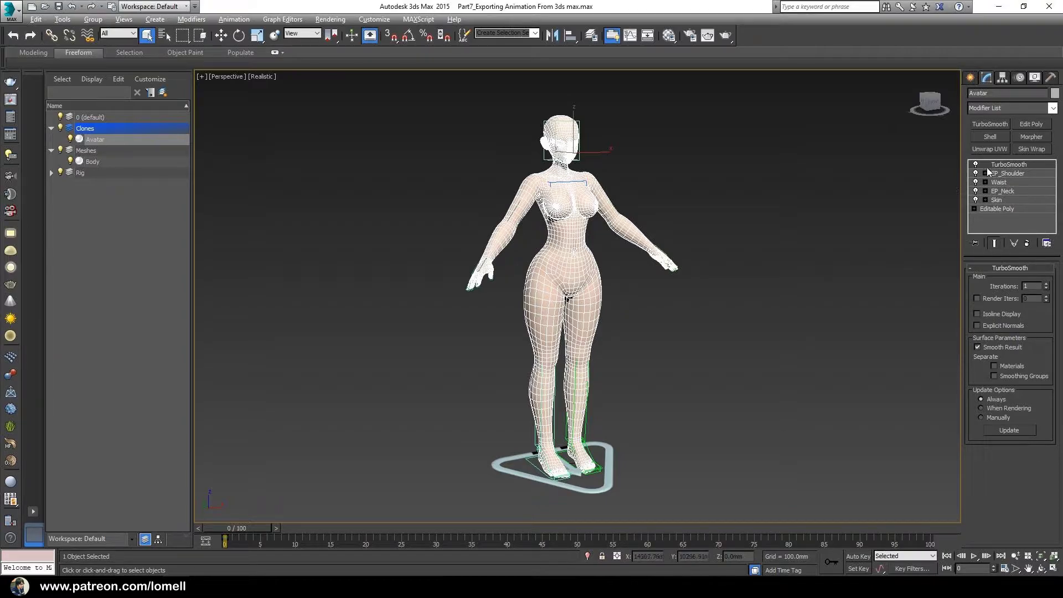
Step: Delete the EP_Shoulder, Waist, EP_Neck and Skin modifiers from Avatar's stack
{"action": "left_click", "coordinate": [1000, 209]}
{"action": "left_click", "coordinate": [1027, 244]}
{"action": "left_click", "coordinate": [1027, 244]}
{"action": "left_click", "coordinate": [1027, 244]}
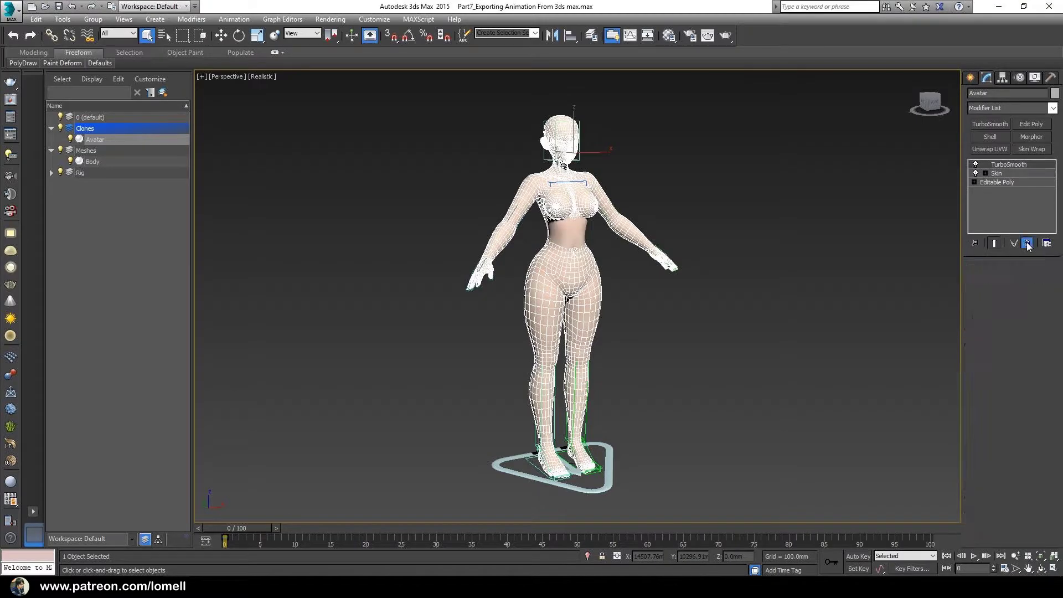
{"action": "left_click", "coordinate": [1027, 244]}
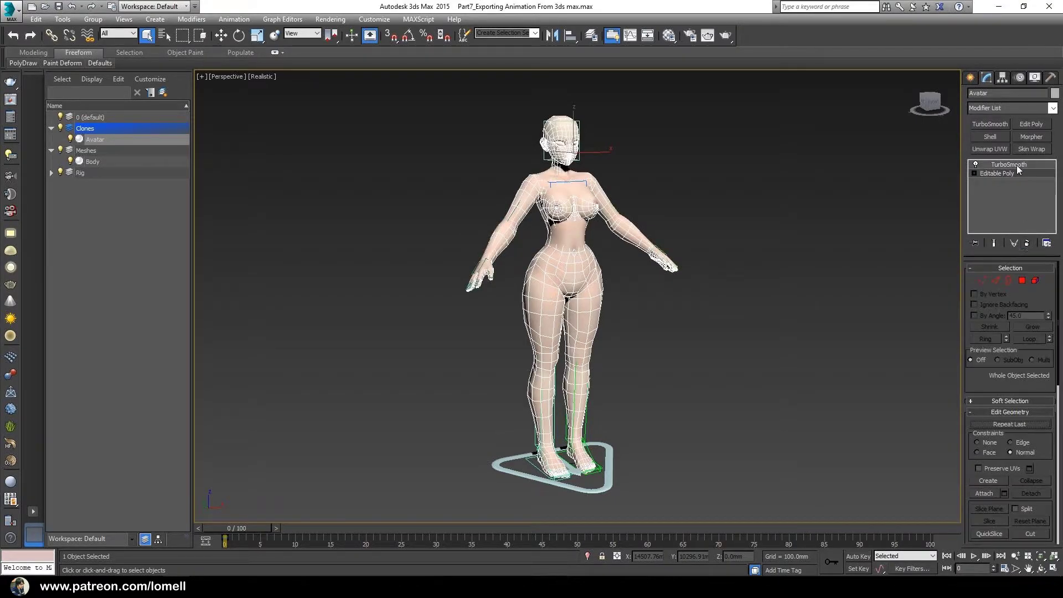
Step: Collapse Avatar's stack up to TurboSmooth into a single Editable Mesh
{"action": "left_click", "coordinate": [1006, 164]}
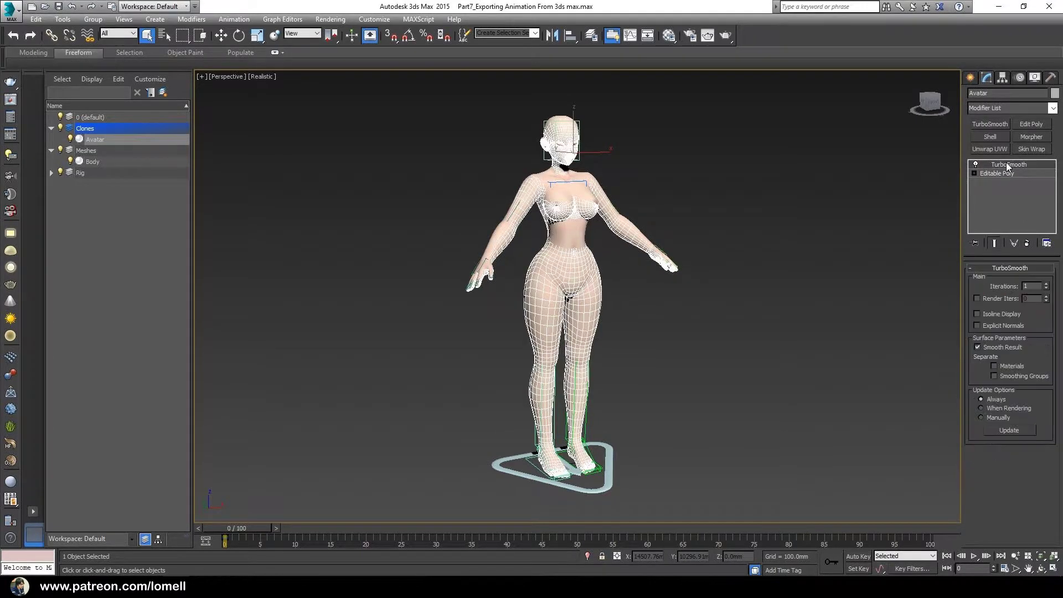
{"action": "right_click", "coordinate": [1005, 164]}
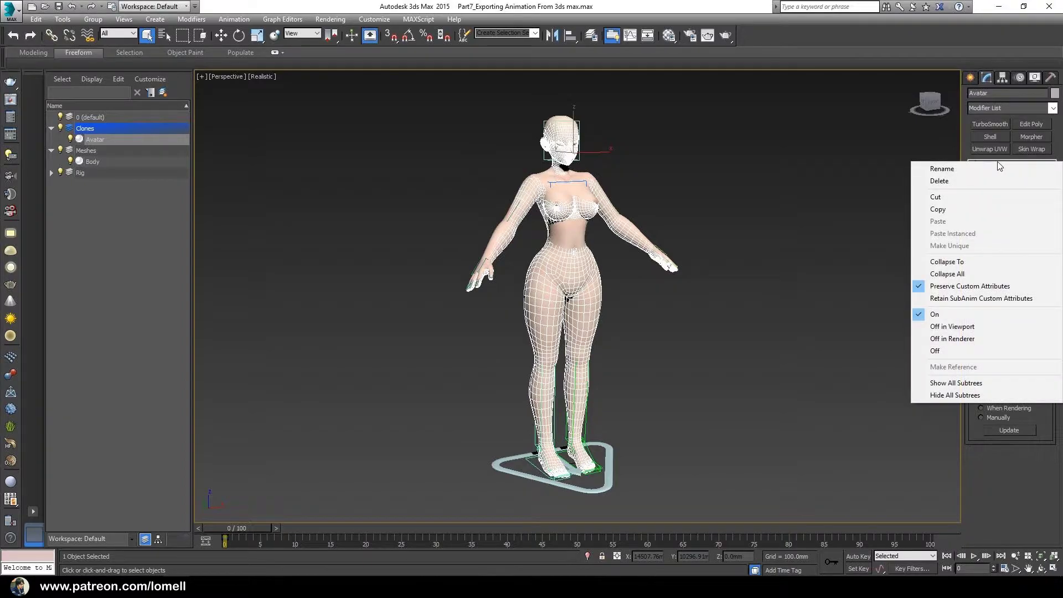
{"action": "left_click", "coordinate": [946, 262]}
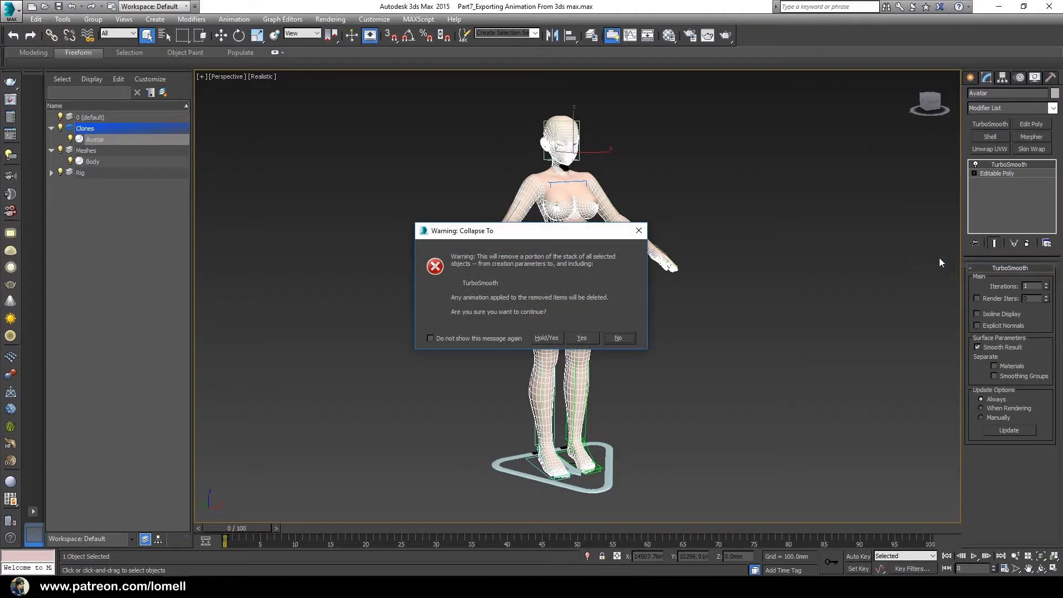
{"action": "left_click", "coordinate": [591, 335]}
{"action": "middle_click_drag", "start_coordinate": [695, 295], "coordinate": [656, 235], "text": "alt"}
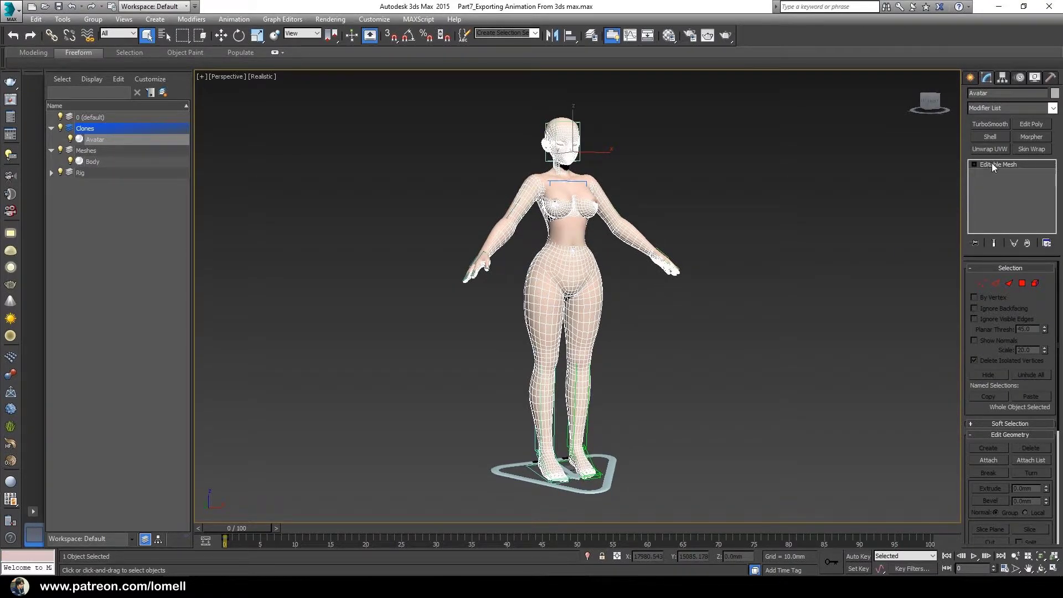
Step: Convert Avatar to Editable Poly and scrub the timeline to confirm it stays unposed
{"action": "middle_click_drag", "start_coordinate": [628, 294], "coordinate": [619, 293], "text": "alt"}
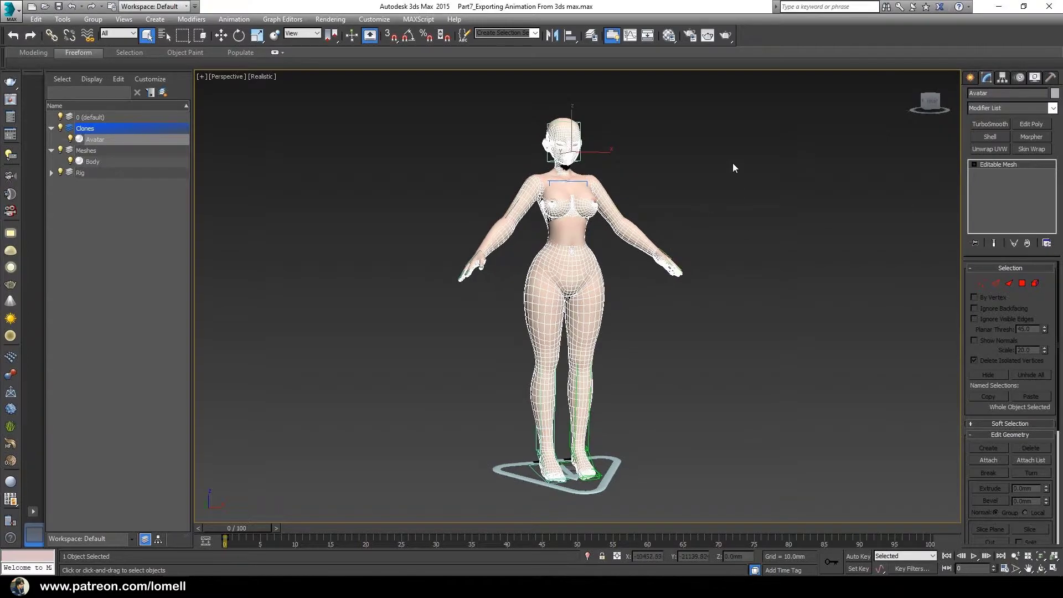
{"action": "right_click", "coordinate": [729, 160]}
{"action": "mouse_move", "coordinate": [777, 272]}
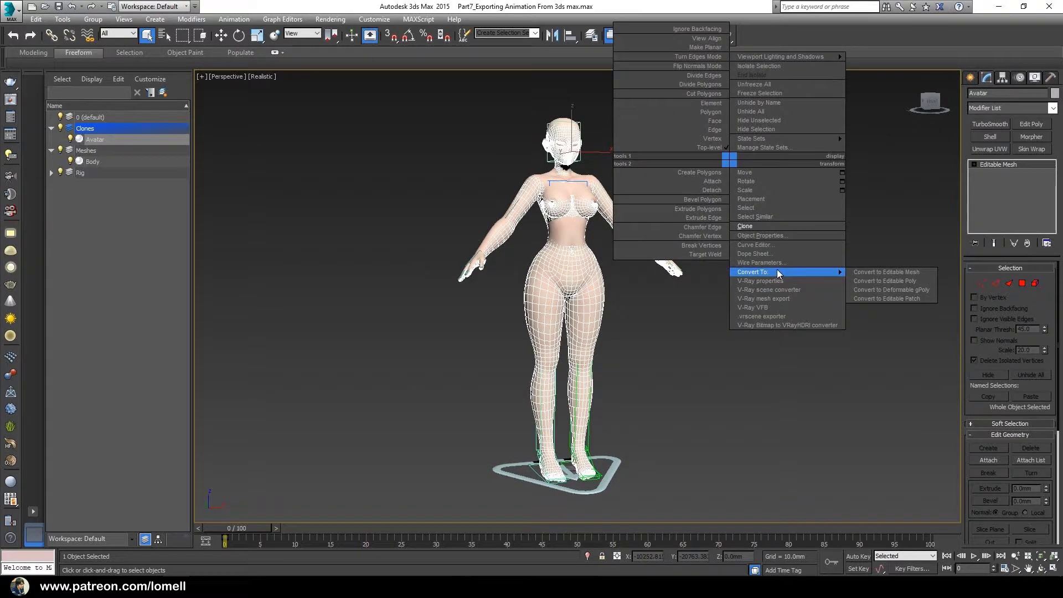
{"action": "left_click", "coordinate": [869, 281]}
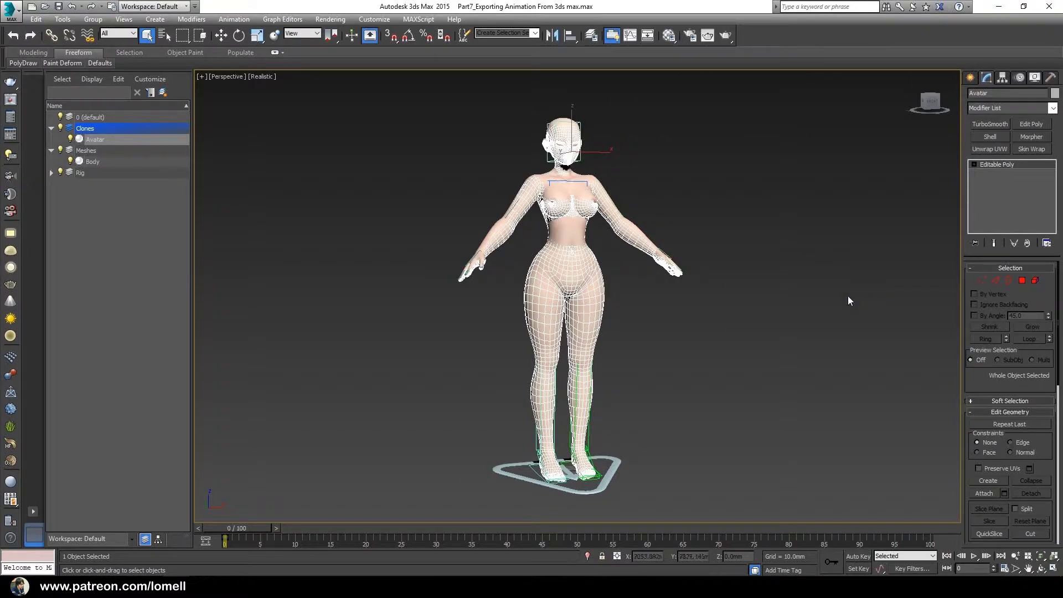
{"action": "mouse_move", "coordinate": [749, 357]}
{"action": "middle_mouse_down", "text": "alt"}
{"action": "mouse_move", "coordinate": [762, 359]}
{"action": "mouse_move", "coordinate": [749, 371]}
{"action": "mouse_move", "coordinate": [813, 358]}
{"action": "mouse_move", "coordinate": [758, 360]}
{"action": "middle_mouse_up", "text": "alt"}
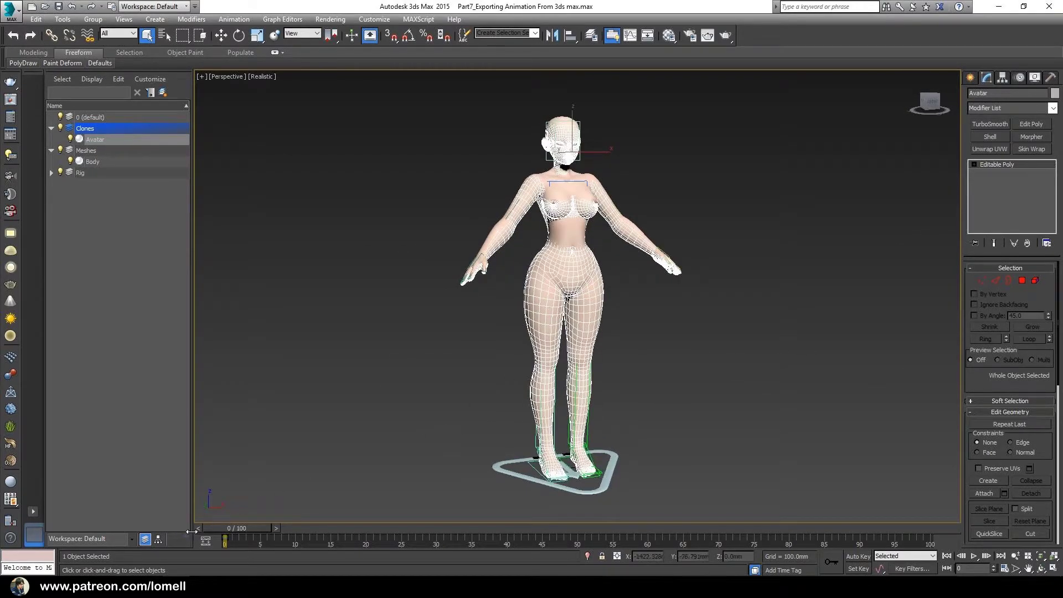
{"action": "mouse_move", "coordinate": [224, 529]}
{"action": "left_mouse_down"}
{"action": "mouse_move", "coordinate": [570, 532]}
{"action": "mouse_move", "coordinate": [446, 527]}
{"action": "mouse_move", "coordinate": [580, 523]}
{"action": "mouse_move", "coordinate": [207, 540]}
{"action": "left_mouse_up"}
Step: Select Body and move the time slider to frame 40 to show its walking pose
{"action": "key", "text": "q"}
{"action": "left_click", "coordinate": [95, 164]}
{"action": "middle_click_drag", "start_coordinate": [526, 368], "coordinate": [506, 366], "text": "alt"}
{"action": "middle_click_drag", "start_coordinate": [570, 331], "coordinate": [577, 335], "text": "alt"}
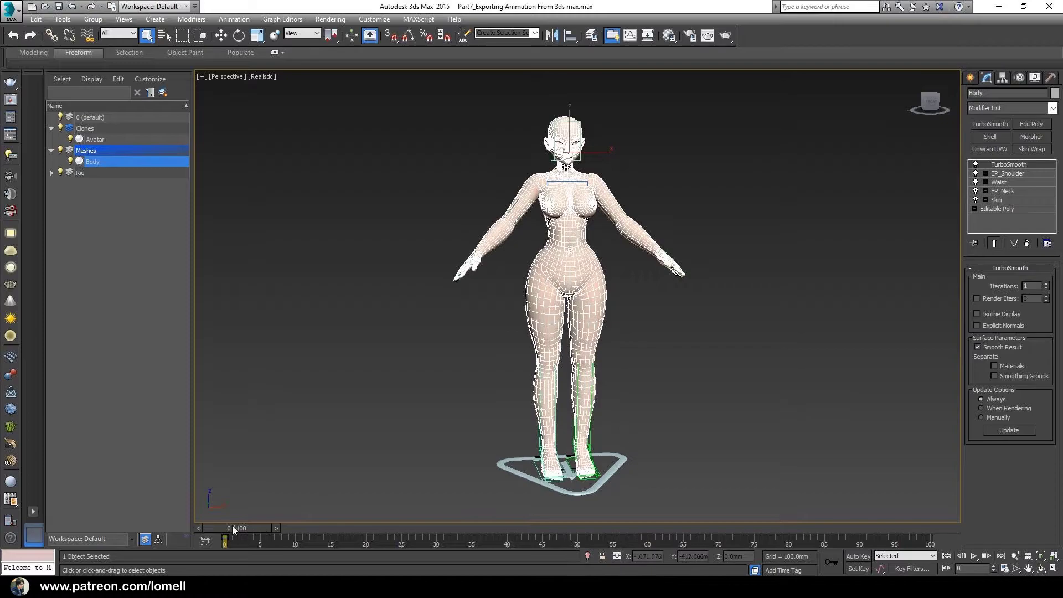
{"action": "left_click_drag", "start_coordinate": [234, 526], "coordinate": [509, 509]}
{"action": "middle_click_drag", "start_coordinate": [597, 466], "coordinate": [621, 444], "text": "alt"}
{"action": "middle_click_drag", "start_coordinate": [621, 445], "coordinate": [557, 434], "text": "alt"}
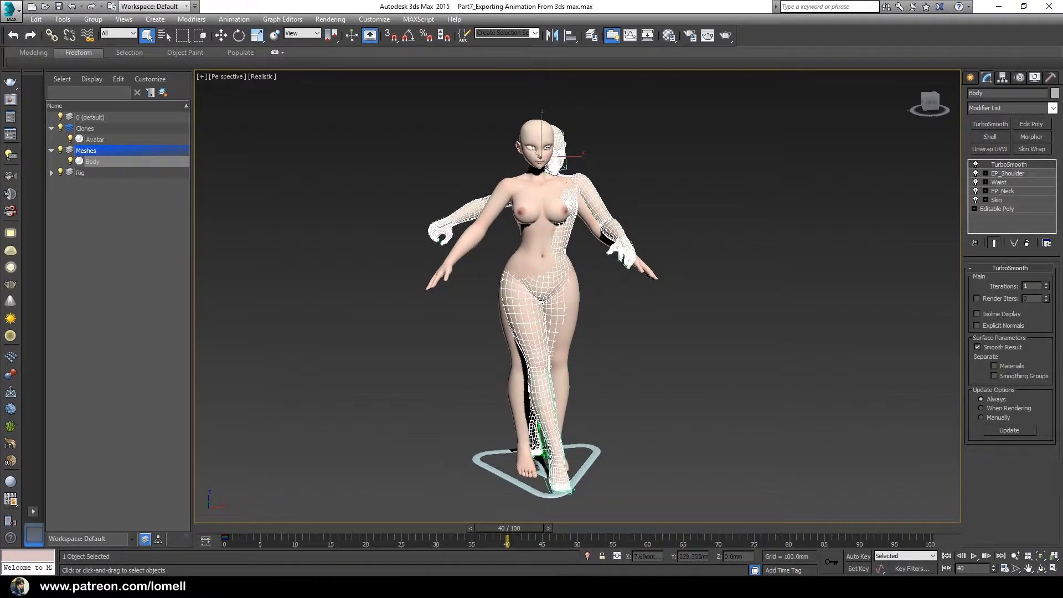
Step: Clone the posed Body as an independent Copy named 'Morphtarget'
{"action": "right_click", "coordinate": [797, 183]}
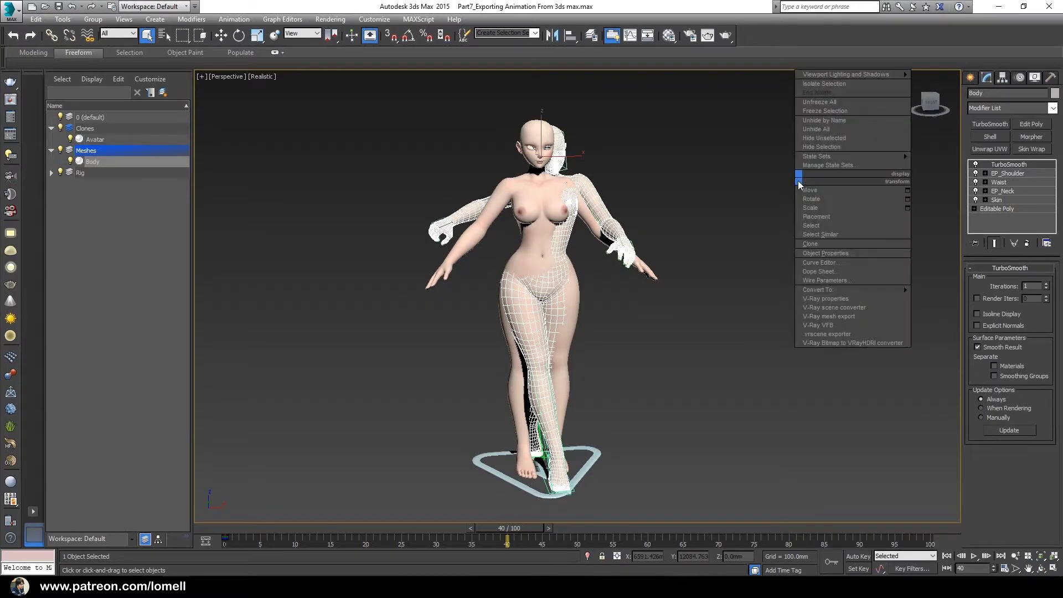
{"action": "left_click", "coordinate": [809, 244]}
{"action": "mouse_move", "coordinate": [518, 235]}
{"action": "left_mouse_down"}
{"action": "mouse_move", "coordinate": [608, 253]}
{"action": "mouse_move", "coordinate": [761, 259]}
{"action": "left_mouse_up"}
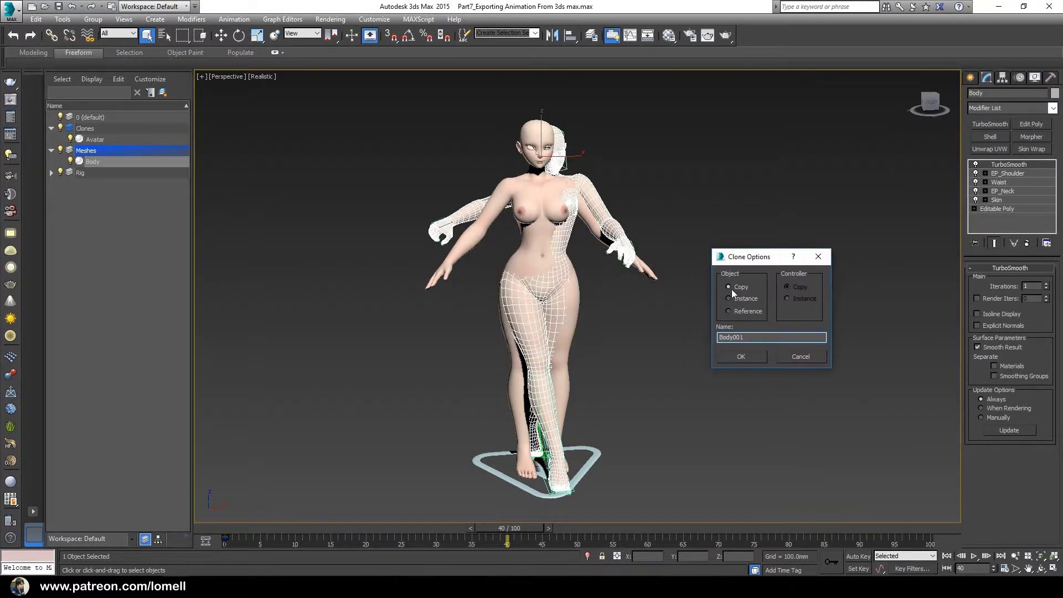
{"action": "type", "text": "Morphtarget"}
{"action": "left_click", "coordinate": [741, 358]}
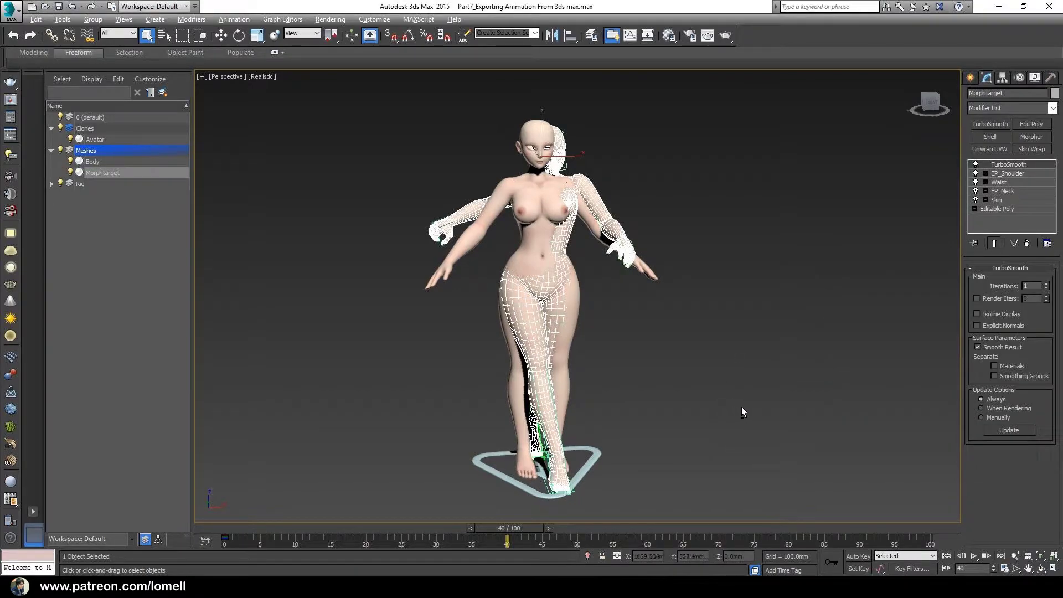
Step: Convert Morphtarget to an Editable Poly, collapsing its modifier stack
{"action": "right_click", "coordinate": [742, 158]}
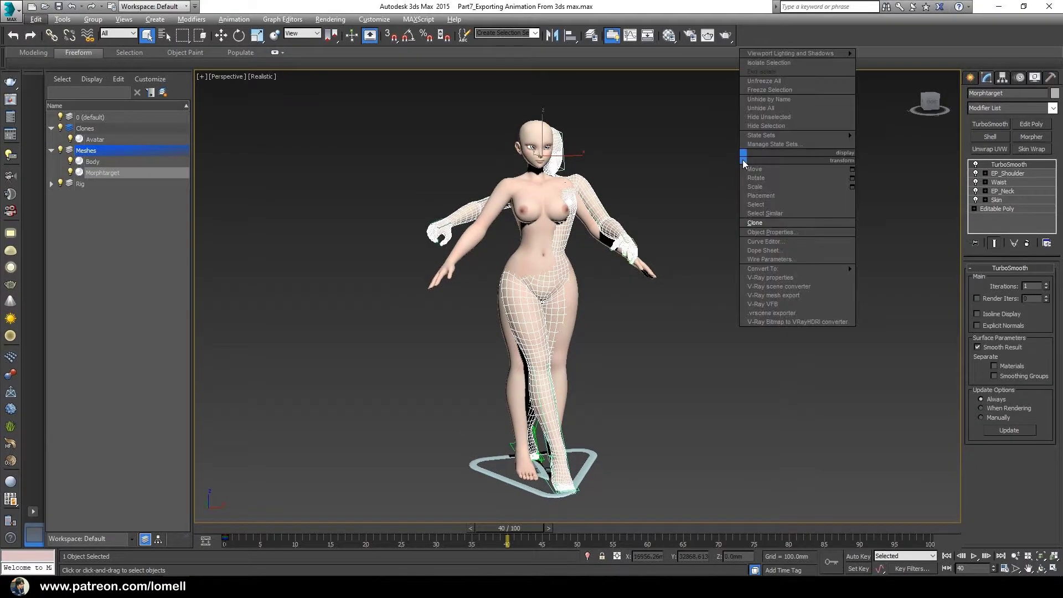
{"action": "mouse_move", "coordinate": [807, 268]}
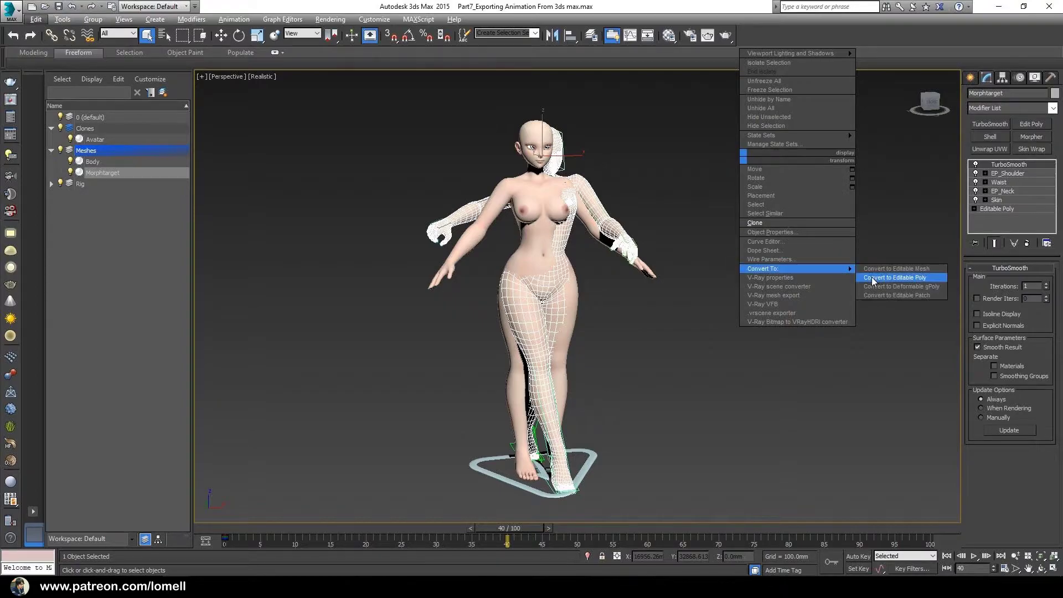
{"action": "left_click", "coordinate": [894, 277]}
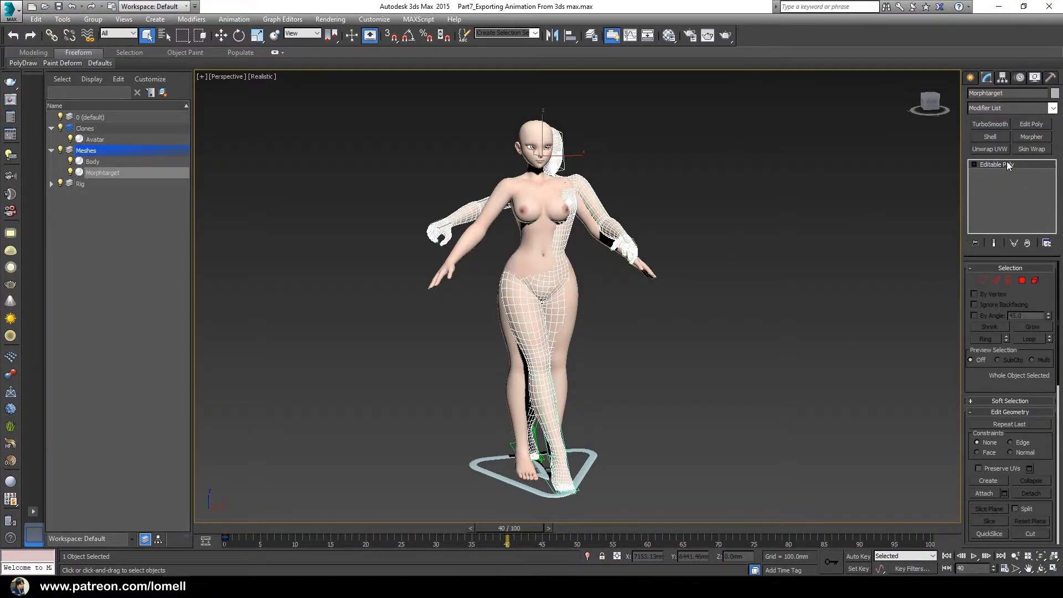
Step: Check the frozen pose from several angles, then move Morphtarget into the Clones layer
{"action": "middle_click_drag", "start_coordinate": [623, 272], "coordinate": [637, 248], "text": "alt"}
{"action": "scroll", "coordinate": [602, 274], "scroll_direction": "up", "scroll_amount": 1}
{"action": "middle_click_drag", "start_coordinate": [637, 248], "coordinate": [629, 272]}
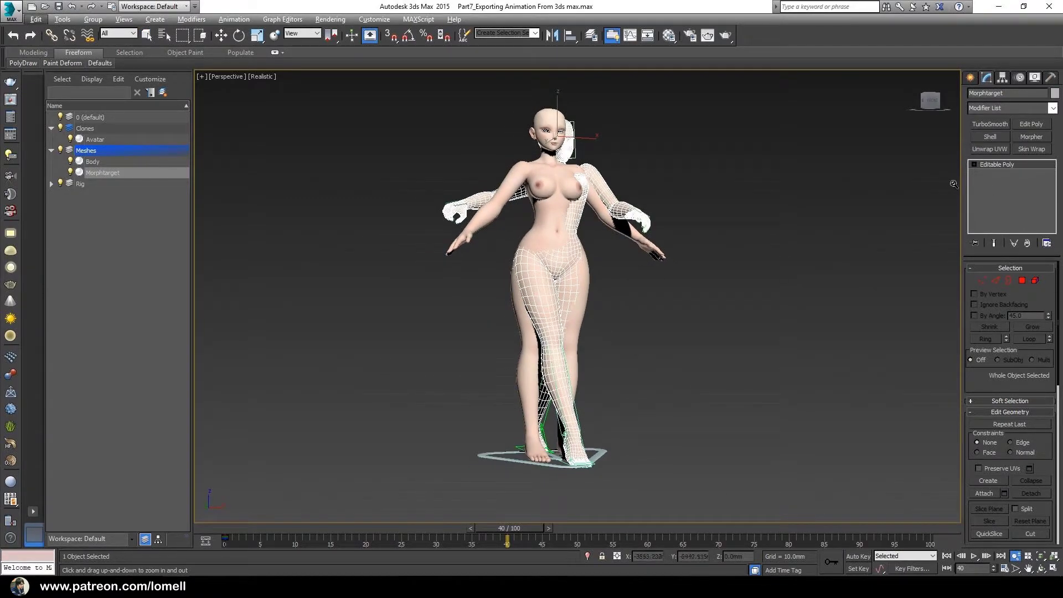
{"action": "mouse_move", "coordinate": [628, 276]}
{"action": "middle_mouse_down", "text": "alt"}
{"action": "mouse_move", "coordinate": [605, 317]}
{"action": "mouse_move", "coordinate": [633, 312]}
{"action": "mouse_move", "coordinate": [622, 314]}
{"action": "middle_mouse_up", "text": "alt"}
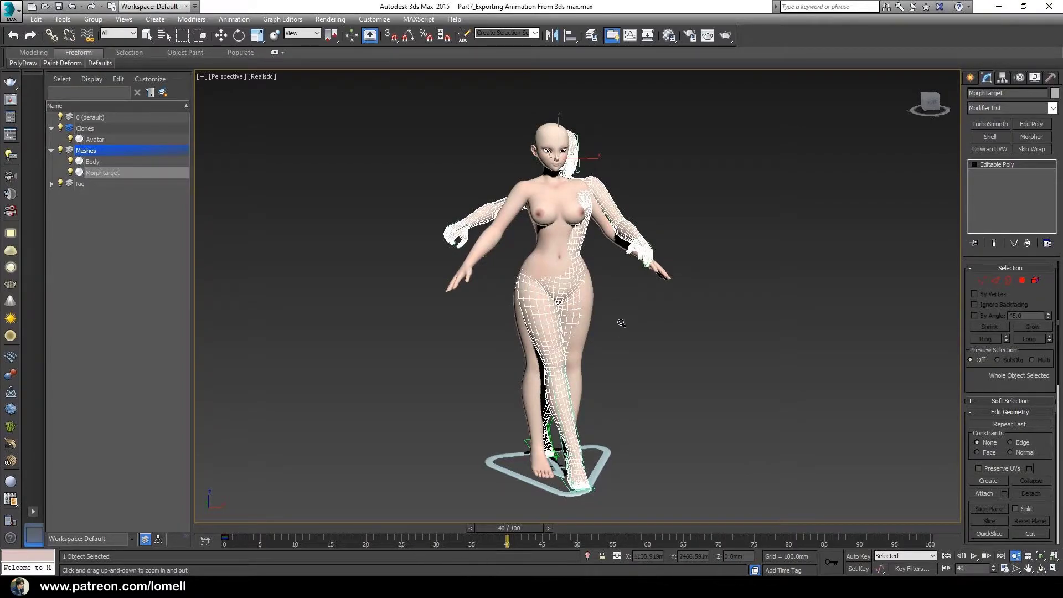
{"action": "middle_click_drag", "start_coordinate": [620, 323], "coordinate": [629, 321], "text": "alt"}
{"action": "left_click_drag", "start_coordinate": [94, 174], "coordinate": [96, 128]}
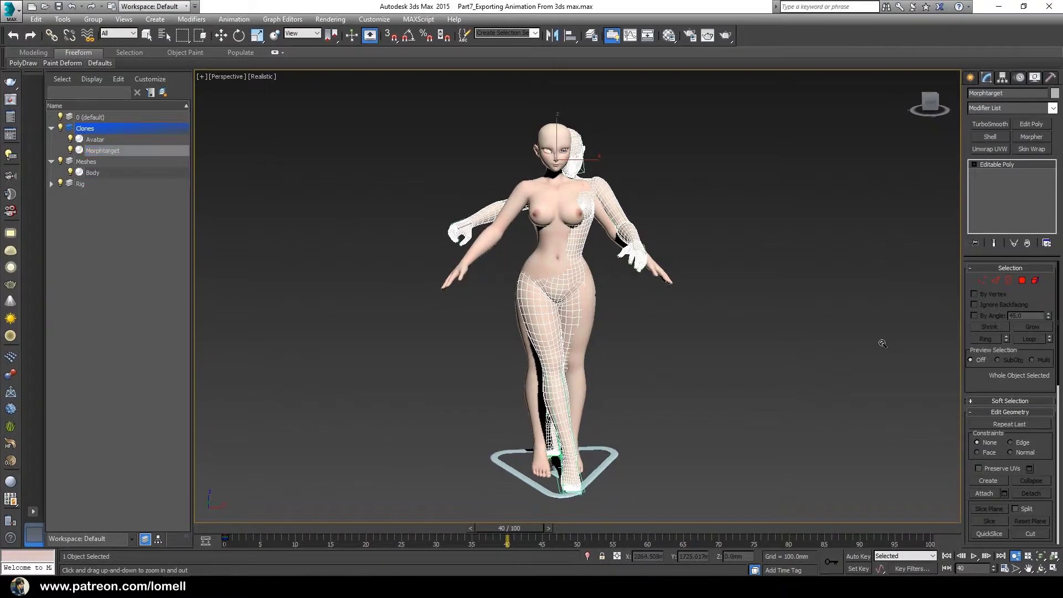
Step: Move Morphtarget about 604 mm along X so it stands beside the original Body
{"action": "key", "text": "w"}
{"action": "left_click_drag", "start_coordinate": [581, 160], "coordinate": [733, 160]}
{"action": "middle_click_drag", "start_coordinate": [625, 277], "coordinate": [666, 301], "text": "alt"}
{"action": "middle_click_drag", "start_coordinate": [713, 164], "coordinate": [539, 276], "text": "alt"}
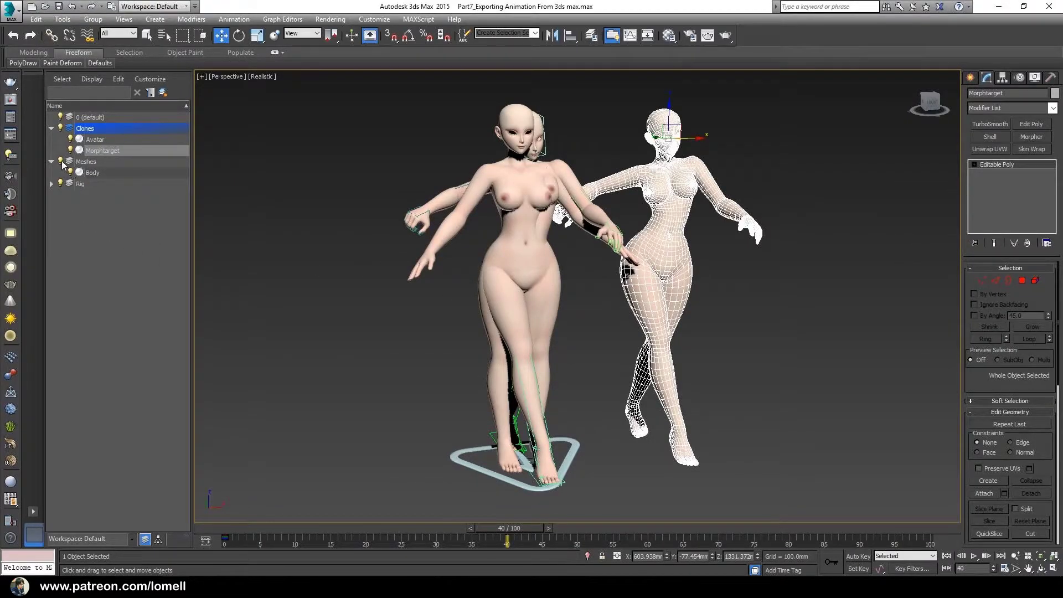
Step: Turn off the Meshes and Rig layer light bulbs, then clear the selection
{"action": "left_click", "coordinate": [60, 161]}
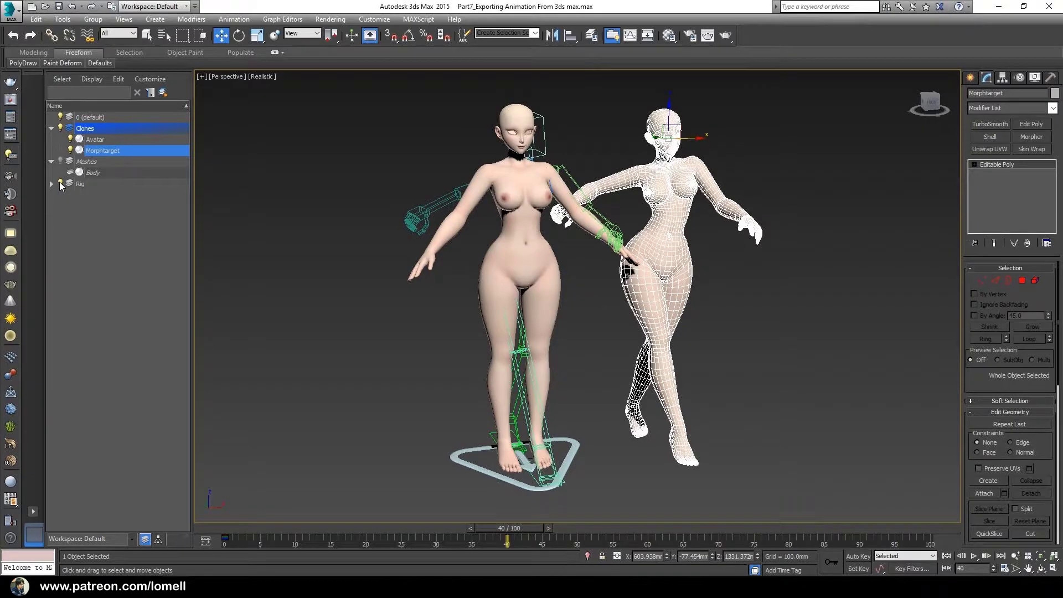
{"action": "left_click", "coordinate": [60, 183]}
{"action": "middle_click_drag", "start_coordinate": [550, 272], "coordinate": [574, 289]}
{"action": "left_click_drag", "start_coordinate": [781, 260], "coordinate": [781, 261]}
{"action": "middle_click_drag", "start_coordinate": [556, 224], "coordinate": [589, 230], "text": "alt"}
{"action": "left_click", "coordinate": [572, 145]}
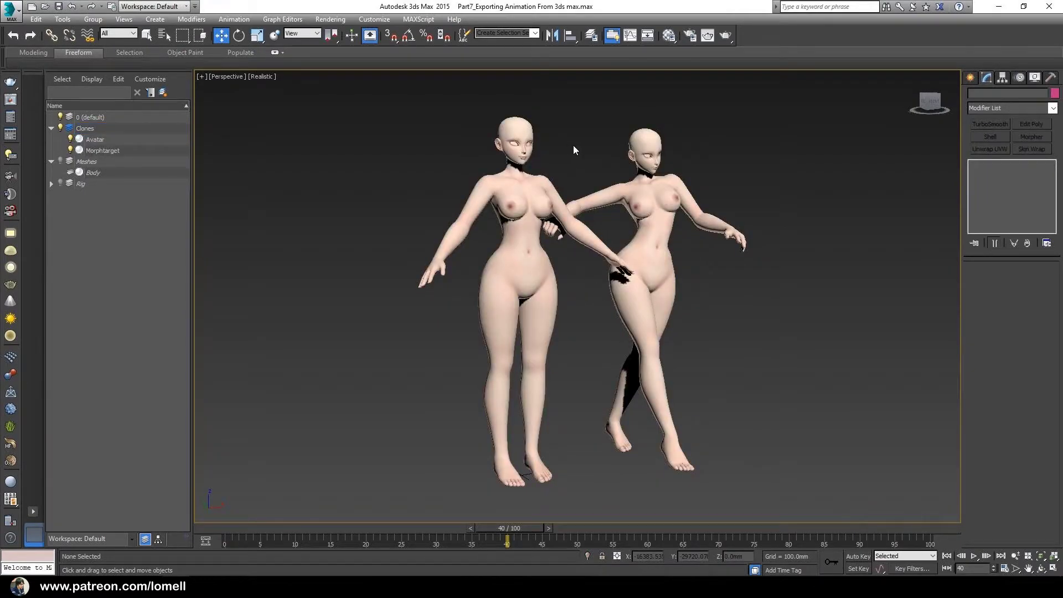
Step: Select the Avatar figure and drag the time slider back to frame 0
{"action": "left_click", "coordinate": [93, 175]}
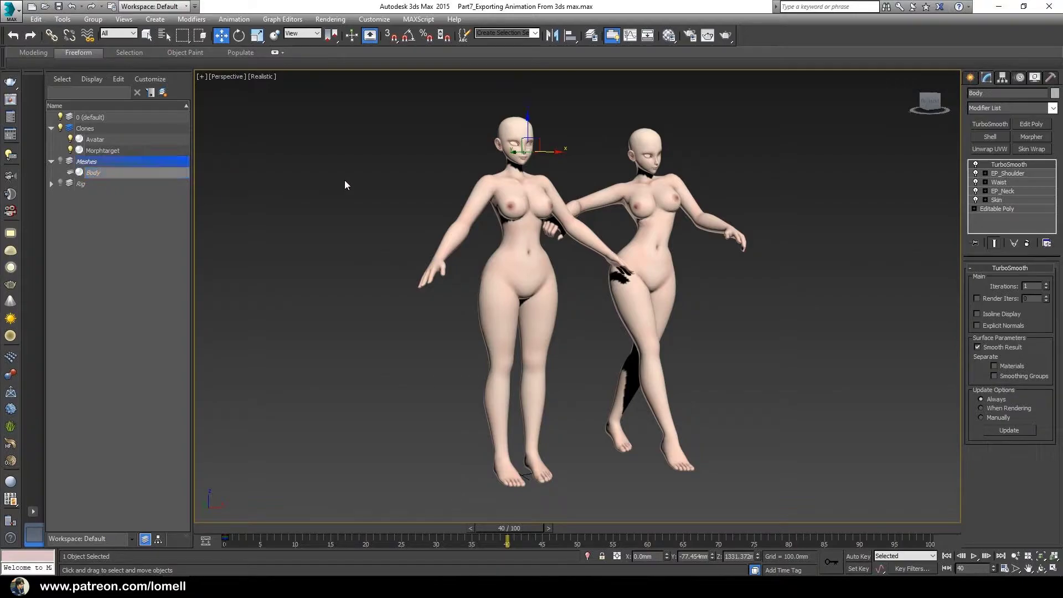
{"action": "left_click", "coordinate": [345, 181]}
{"action": "left_click_drag", "start_coordinate": [387, 157], "coordinate": [747, 221]}
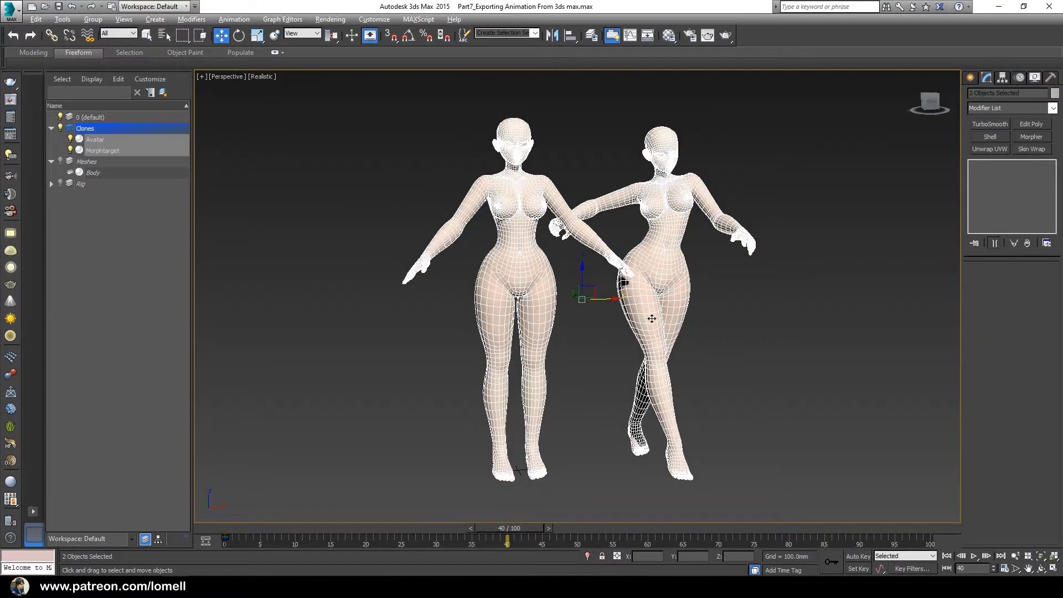
{"action": "left_click", "coordinate": [798, 323]}
{"action": "left_click_drag", "start_coordinate": [437, 131], "coordinate": [540, 234]}
{"action": "middle_click_drag", "start_coordinate": [540, 233], "coordinate": [522, 269], "text": "alt"}
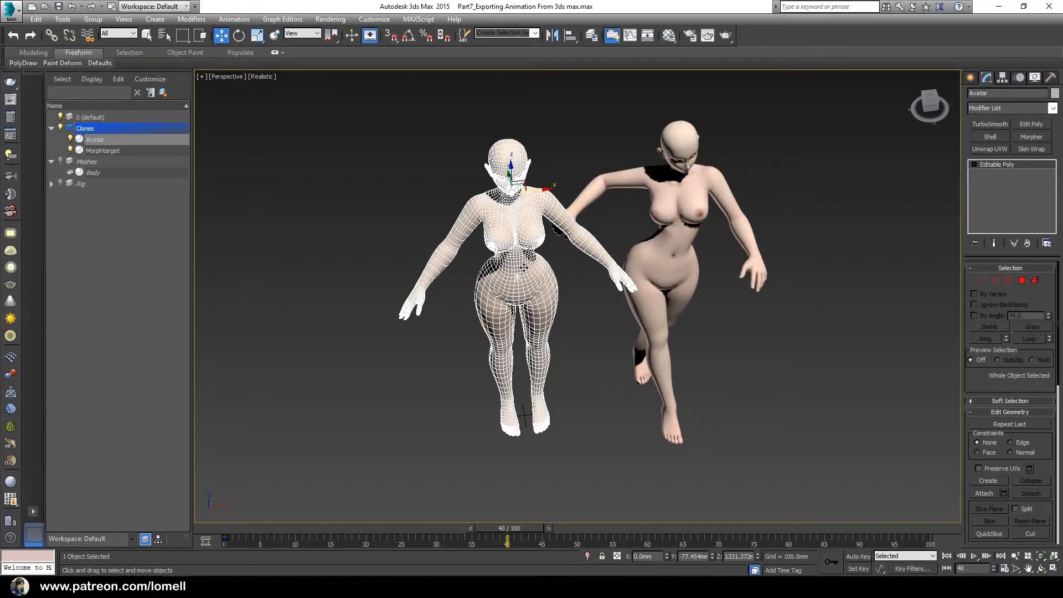
{"action": "middle_click_drag", "start_coordinate": [521, 286], "coordinate": [523, 307], "text": "alt"}
{"action": "left_click_drag", "start_coordinate": [522, 530], "coordinate": [238, 527]}
Step: Reselect Avatar and orbit, zoom and pan the Perspective view to inspect both figures
{"action": "key", "text": "w"}
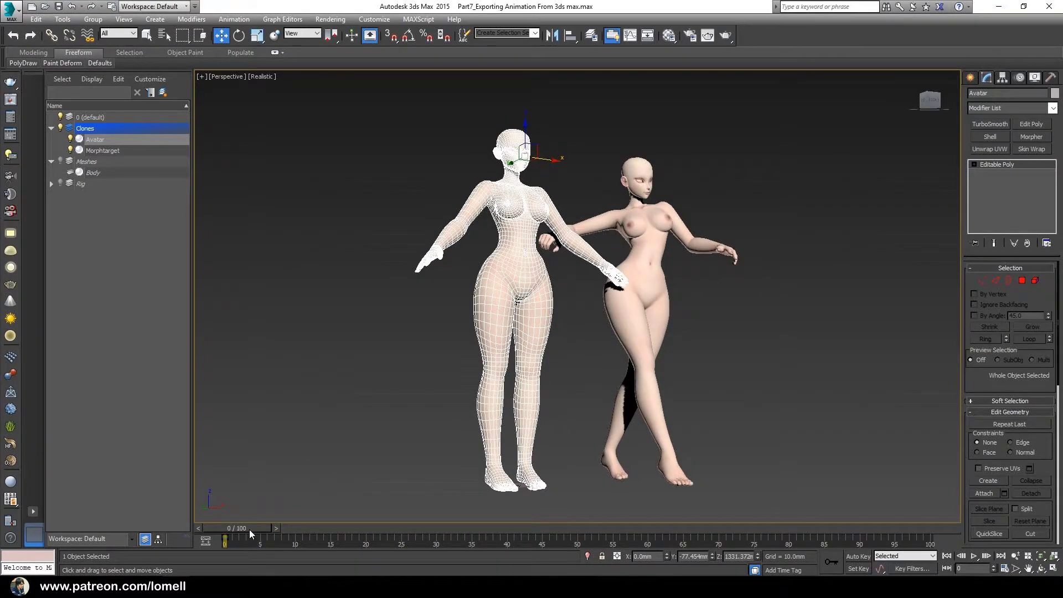
{"action": "middle_click_drag", "start_coordinate": [432, 437], "coordinate": [428, 394], "text": "alt"}
{"action": "key", "text": "alt+z"}
{"action": "left_click_drag", "start_coordinate": [586, 310], "coordinate": [591, 243]}
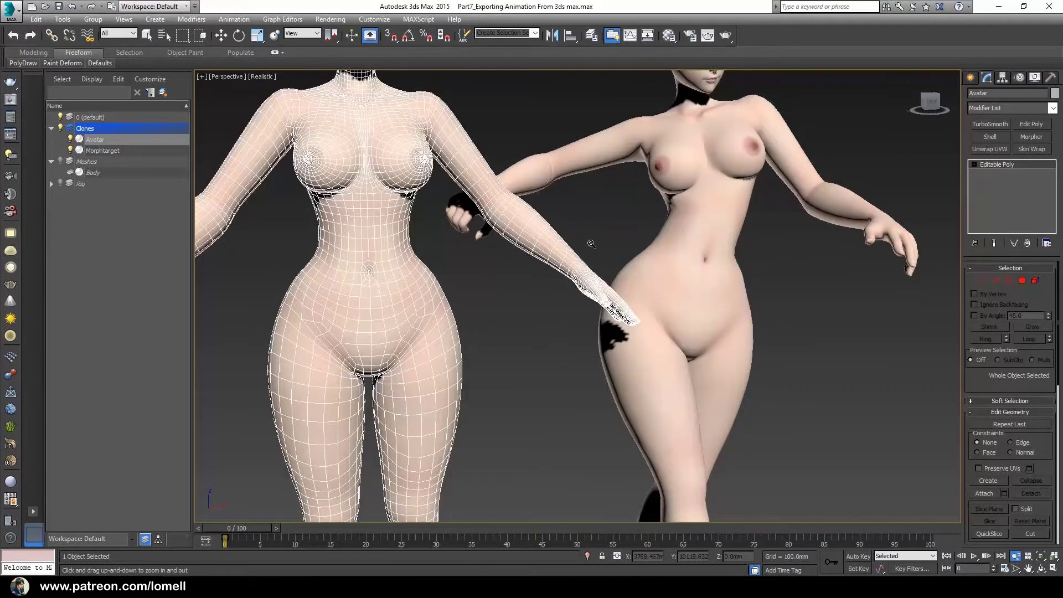
{"action": "middle_click_drag", "start_coordinate": [670, 145], "coordinate": [600, 227]}
{"action": "key", "text": "w"}
{"action": "left_click_drag", "start_coordinate": [601, 221], "coordinate": [595, 326]}
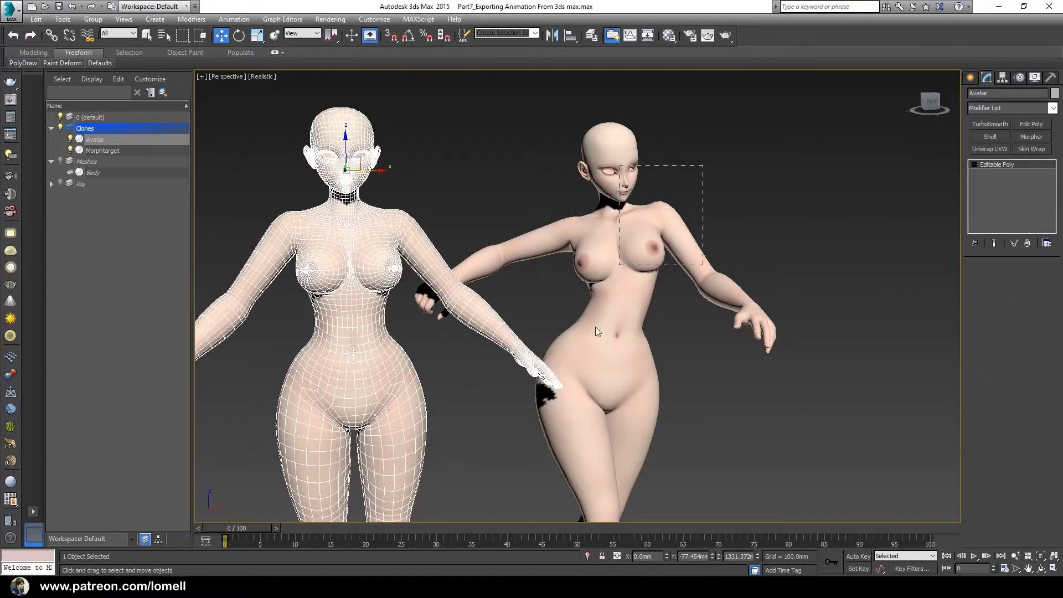
{"action": "middle_click_drag", "start_coordinate": [454, 249], "coordinate": [488, 179]}
{"action": "left_click_drag", "start_coordinate": [393, 158], "coordinate": [393, 158]}
{"action": "middle_click_drag", "start_coordinate": [394, 158], "coordinate": [585, 218], "text": "alt"}
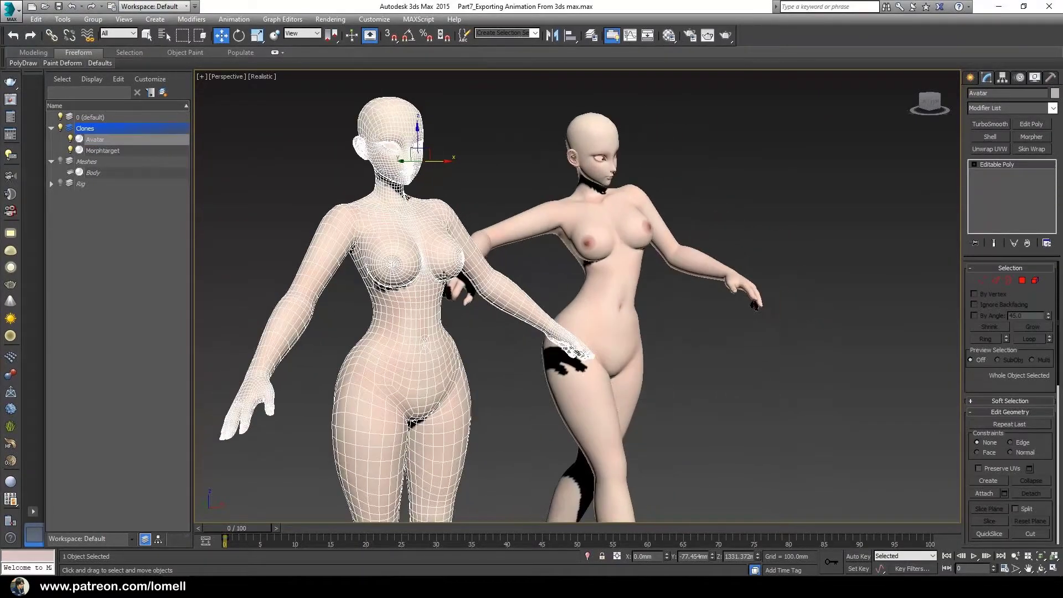
{"action": "middle_click_drag", "start_coordinate": [603, 287], "coordinate": [593, 260], "text": "ctrl+alt"}
{"action": "middle_click_drag", "start_coordinate": [592, 261], "coordinate": [592, 268], "text": "ctrl+alt"}
{"action": "key", "text": "w"}
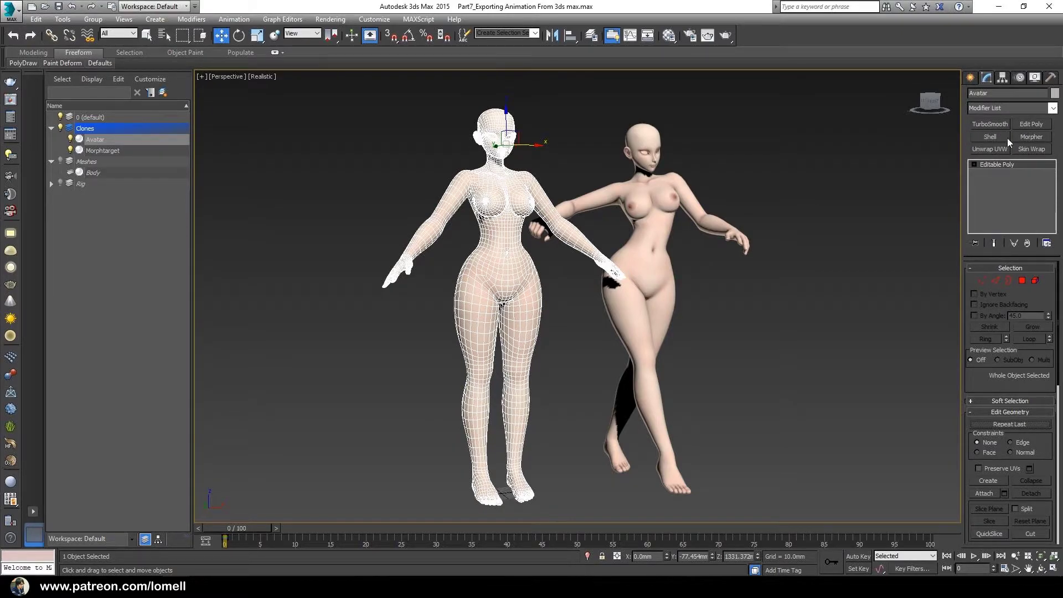
Step: Apply a Morpher modifier to Avatar and activate Pick Object from Scene under Channel Parameters
{"action": "left_click", "coordinate": [983, 107]}
{"action": "left_click_drag", "start_coordinate": [1054, 166], "coordinate": [1060, 297]}
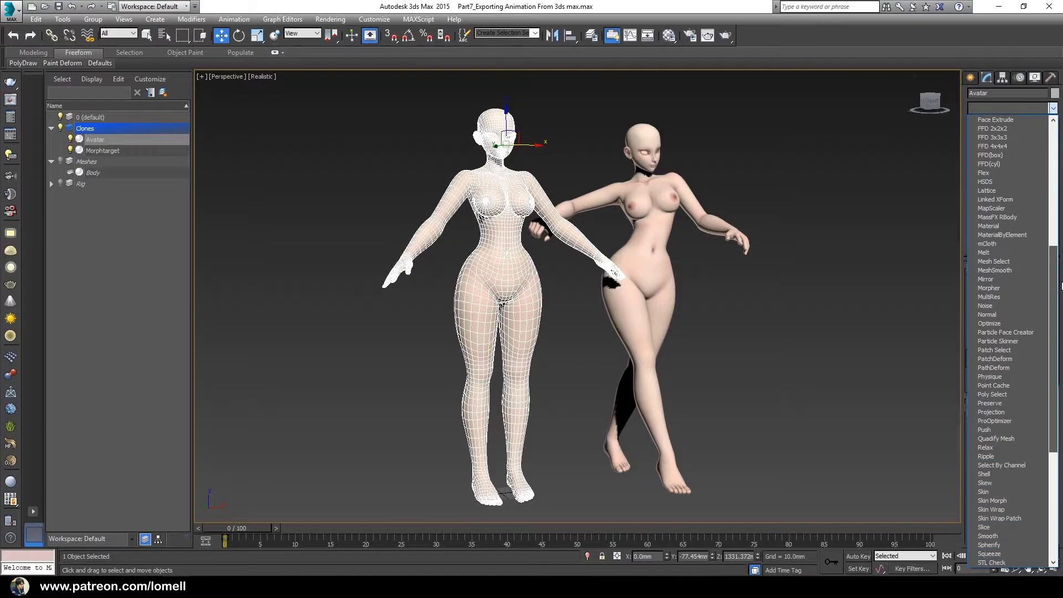
{"action": "left_click", "coordinate": [1006, 288]}
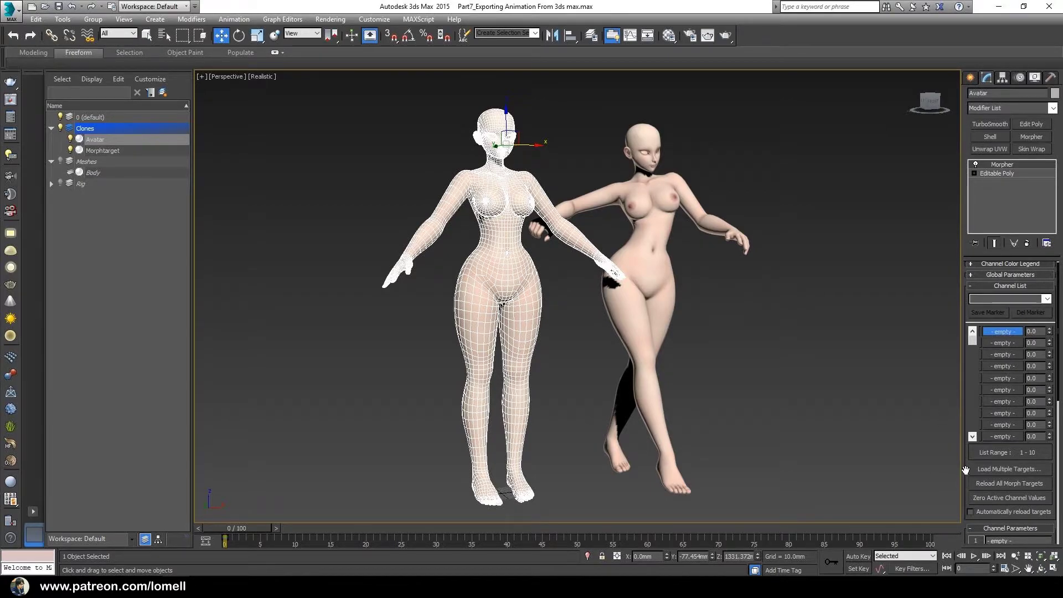
{"action": "scroll", "coordinate": [965, 469], "scroll_direction": "down", "scroll_amount": 5}
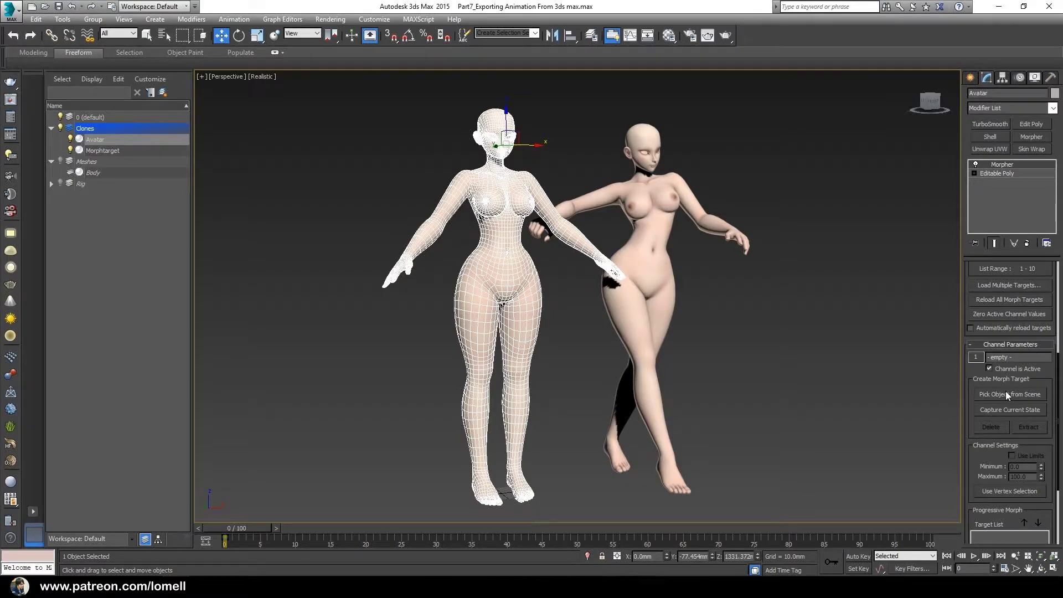
{"action": "left_click", "coordinate": [1001, 394]}
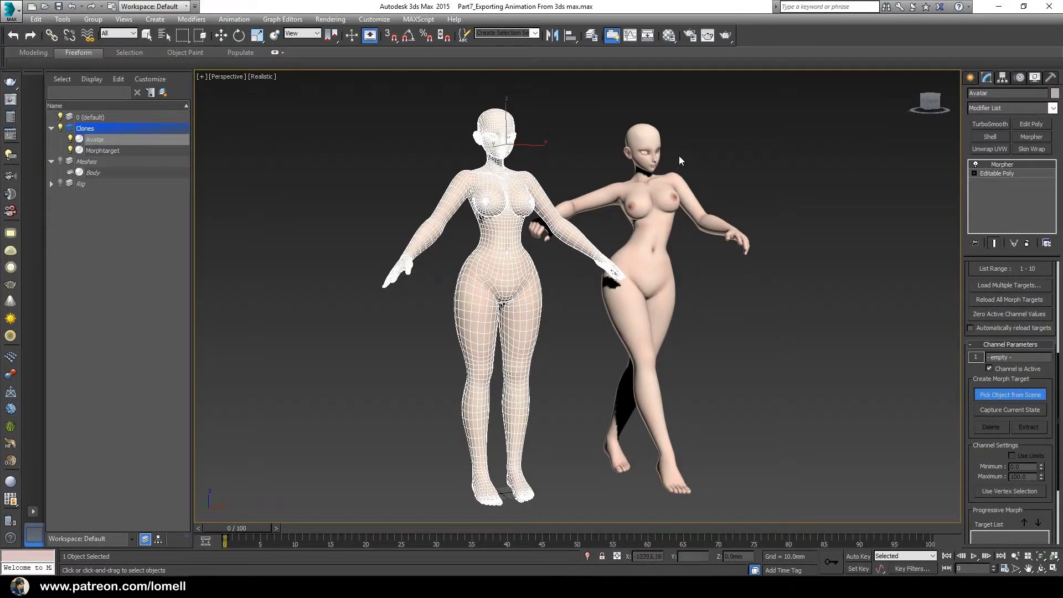
Step: Pick the Morphtarget mesh as the Morpher's first channel target
{"action": "left_click", "coordinate": [646, 201]}
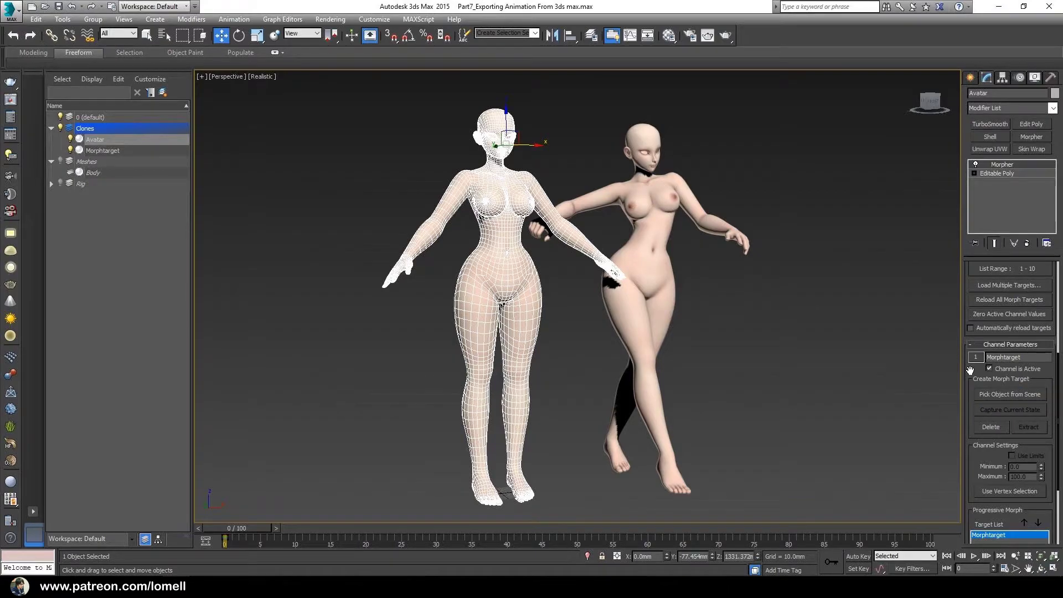
{"action": "scroll", "coordinate": [981, 483], "scroll_direction": "up", "scroll_amount": 5}
{"action": "middle_click_drag", "start_coordinate": [698, 360], "coordinate": [656, 394]}
{"action": "middle_click_drag", "start_coordinate": [656, 394], "coordinate": [657, 382], "text": "ctrl+alt"}
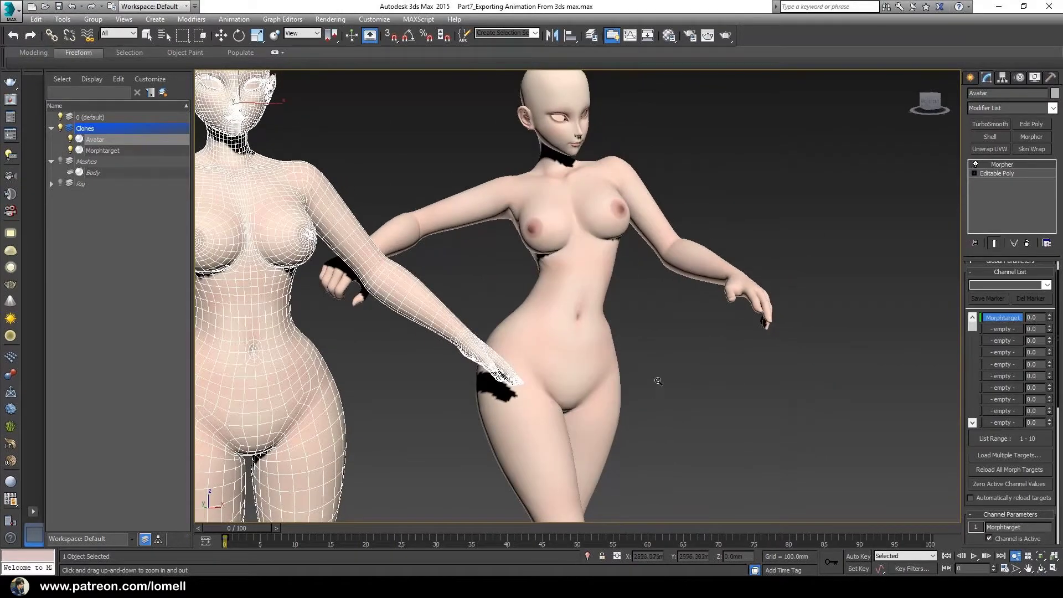
{"action": "left_click_drag", "start_coordinate": [657, 380], "coordinate": [657, 373]}
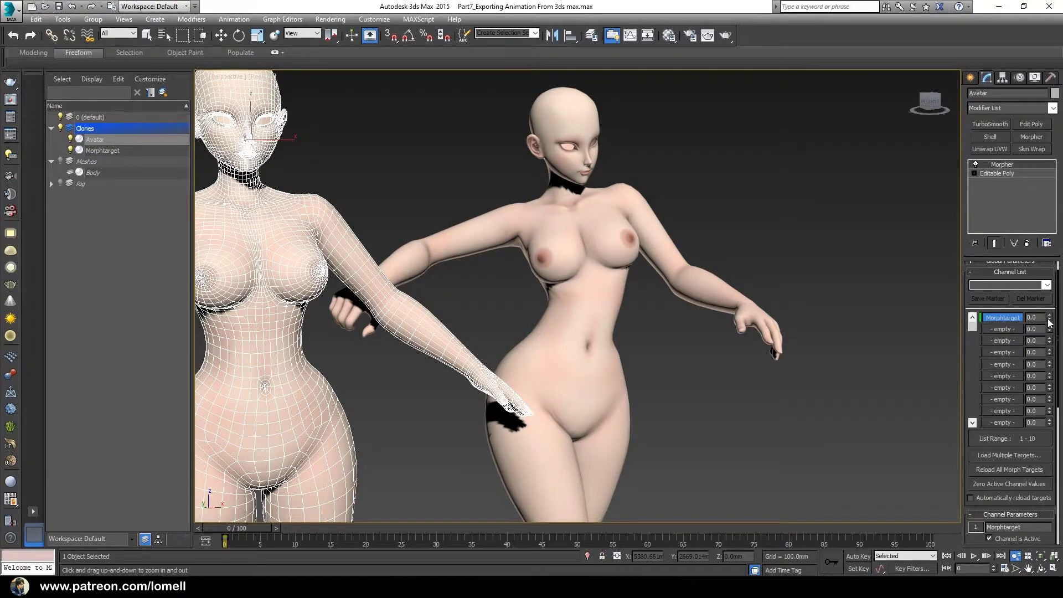
Step: Test the blend by sweeping the Morphtarget channel weight between 0 and 100
{"action": "mouse_move", "coordinate": [1049, 320]}
{"action": "left_mouse_down"}
{"action": "mouse_move", "coordinate": [1051, 252]}
{"action": "mouse_move", "coordinate": [1056, 337]}
{"action": "left_mouse_up"}
{"action": "middle_click_drag", "start_coordinate": [730, 375], "coordinate": [685, 327], "text": "alt"}
{"action": "scroll", "coordinate": [684, 276], "scroll_direction": "down", "scroll_amount": 4}
{"action": "middle_click_drag", "start_coordinate": [684, 275], "coordinate": [645, 361], "text": "alt"}
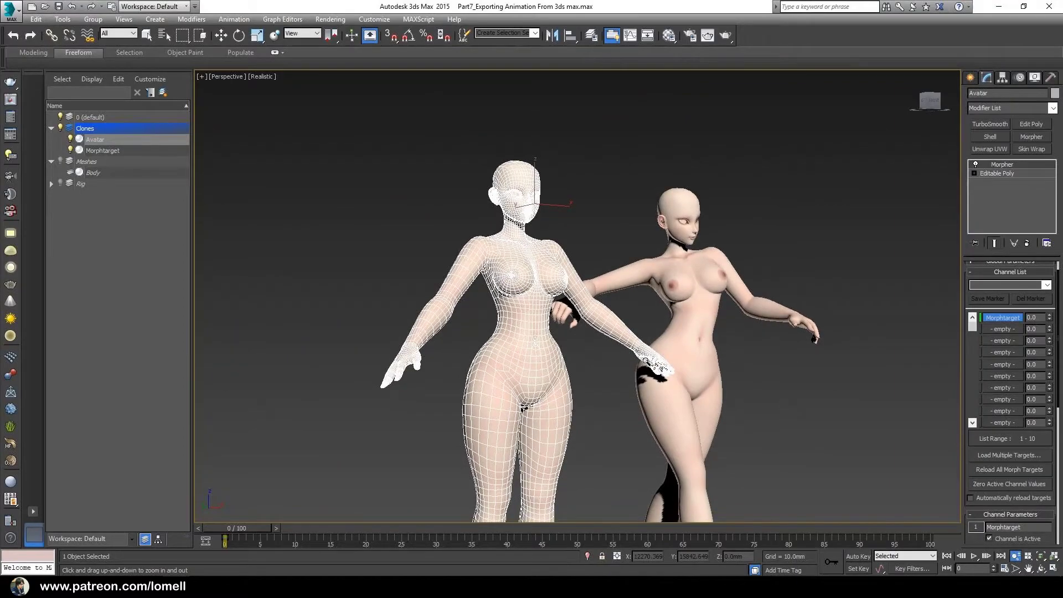
{"action": "left_click_drag", "start_coordinate": [1049, 319], "coordinate": [1045, 244]}
{"action": "middle_click_drag", "start_coordinate": [793, 305], "coordinate": [770, 320], "text": "alt"}
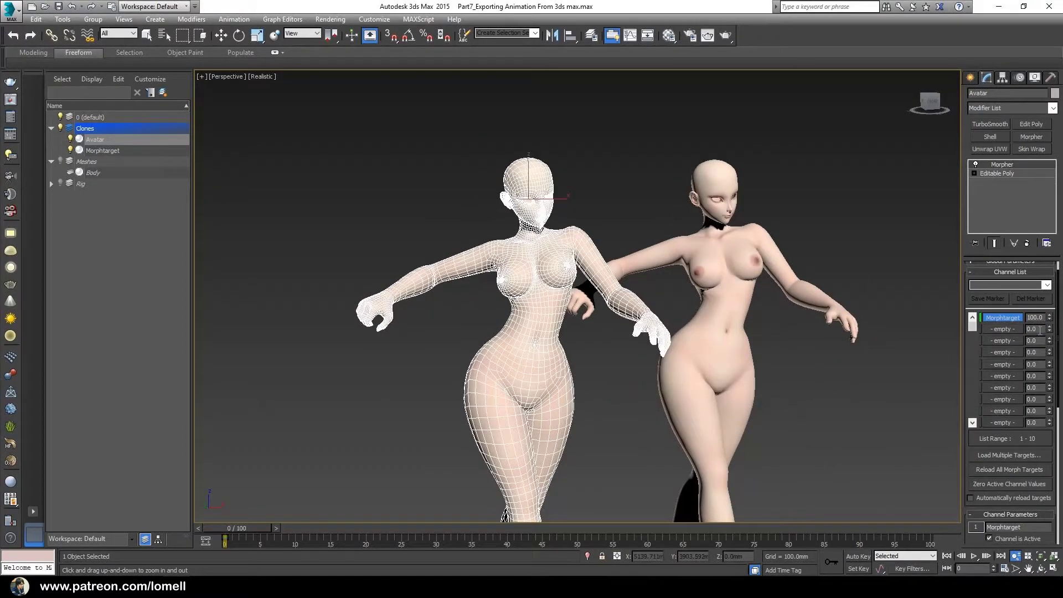
{"action": "left_click_drag", "start_coordinate": [1050, 321], "coordinate": [1058, 400]}
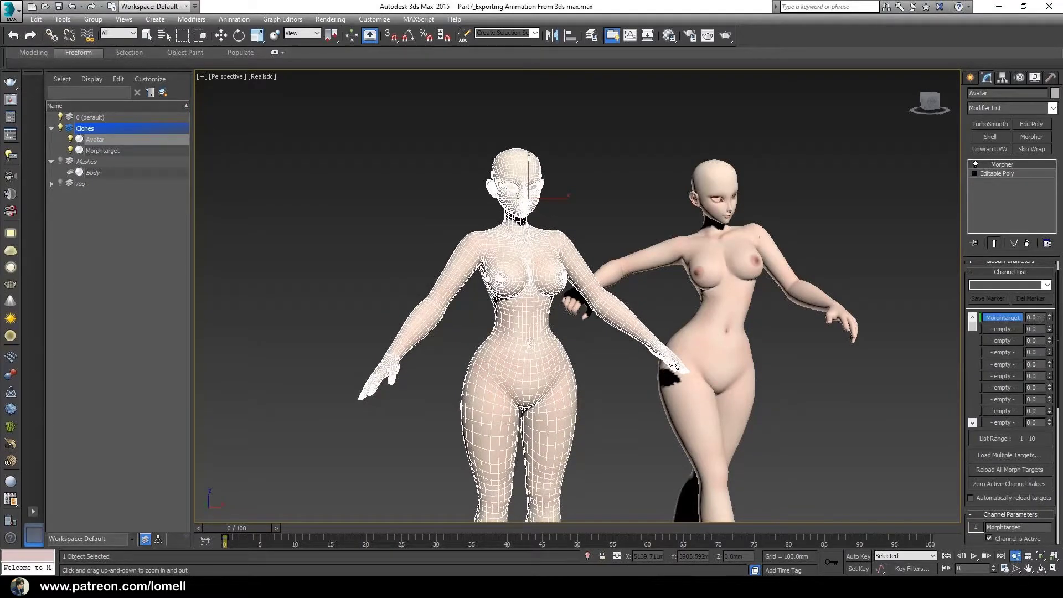
{"action": "middle_click_drag", "start_coordinate": [620, 398], "coordinate": [611, 362]}
{"action": "middle_click_drag", "start_coordinate": [611, 362], "coordinate": [594, 364], "text": "alt"}
{"action": "middle_click_drag", "start_coordinate": [471, 213], "coordinate": [458, 254], "text": "alt"}
{"action": "left_click_drag", "start_coordinate": [457, 254], "coordinate": [507, 222], "text": "alt"}
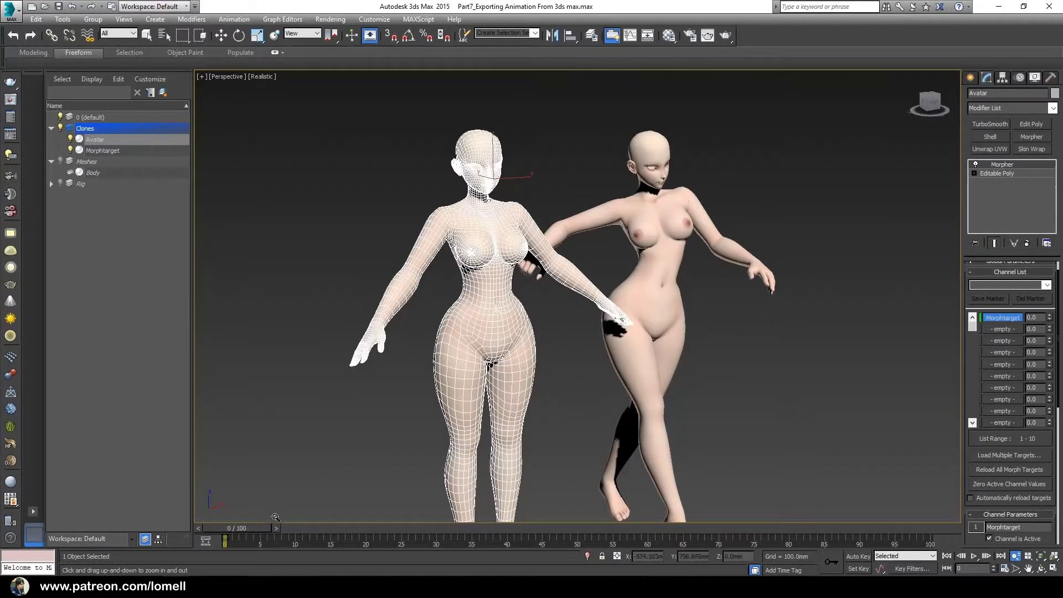
Step: Scrub the timeline back to frame 0 and turn on Auto Key
{"action": "left_click_drag", "start_coordinate": [248, 531], "coordinate": [206, 528]}
{"action": "middle_click_drag", "start_coordinate": [557, 418], "coordinate": [570, 406], "text": "alt"}
{"action": "middle_click_drag", "start_coordinate": [570, 407], "coordinate": [561, 436]}
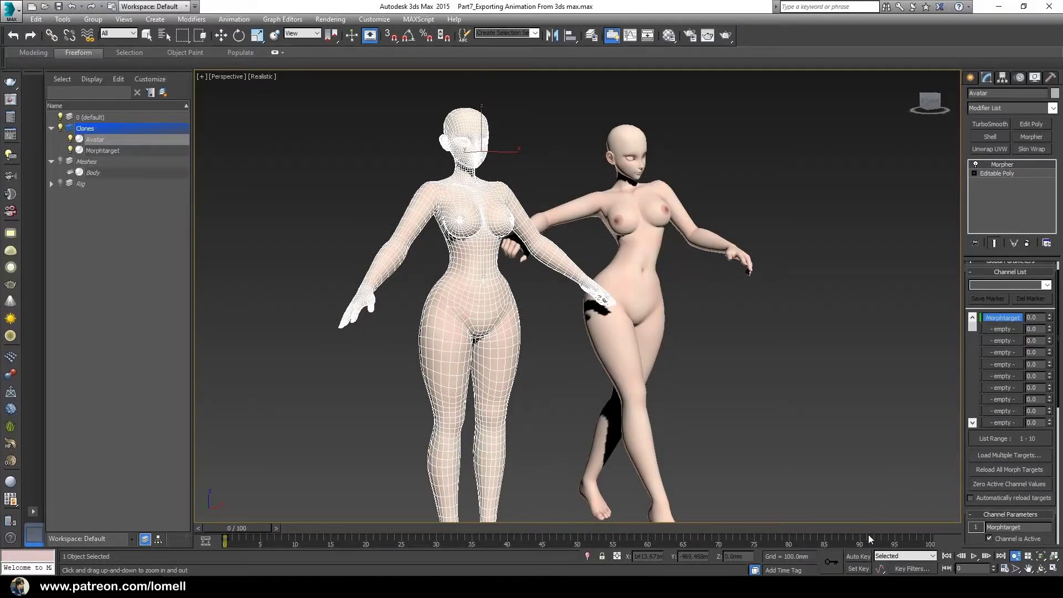
{"action": "left_click", "coordinate": [858, 556]}
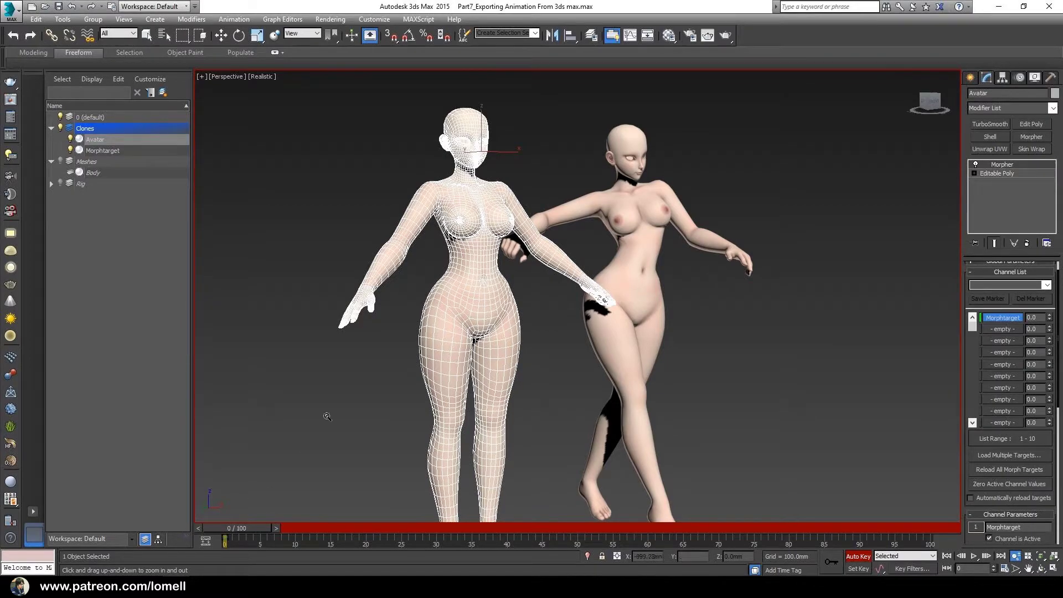
Step: At about frame 40, set the Morphtarget channel weight to 100 to create a key
{"action": "mouse_move", "coordinate": [536, 294]}
{"action": "left_mouse_down"}
{"action": "mouse_move", "coordinate": [527, 272]}
{"action": "mouse_move", "coordinate": [531, 295]}
{"action": "left_mouse_up"}
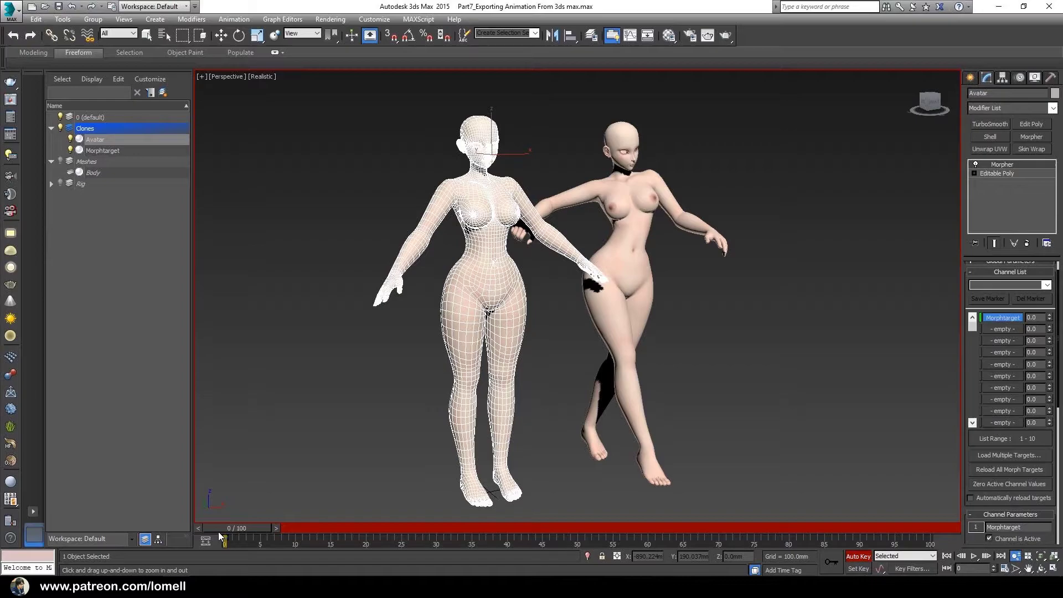
{"action": "left_click_drag", "start_coordinate": [225, 530], "coordinate": [280, 529]}
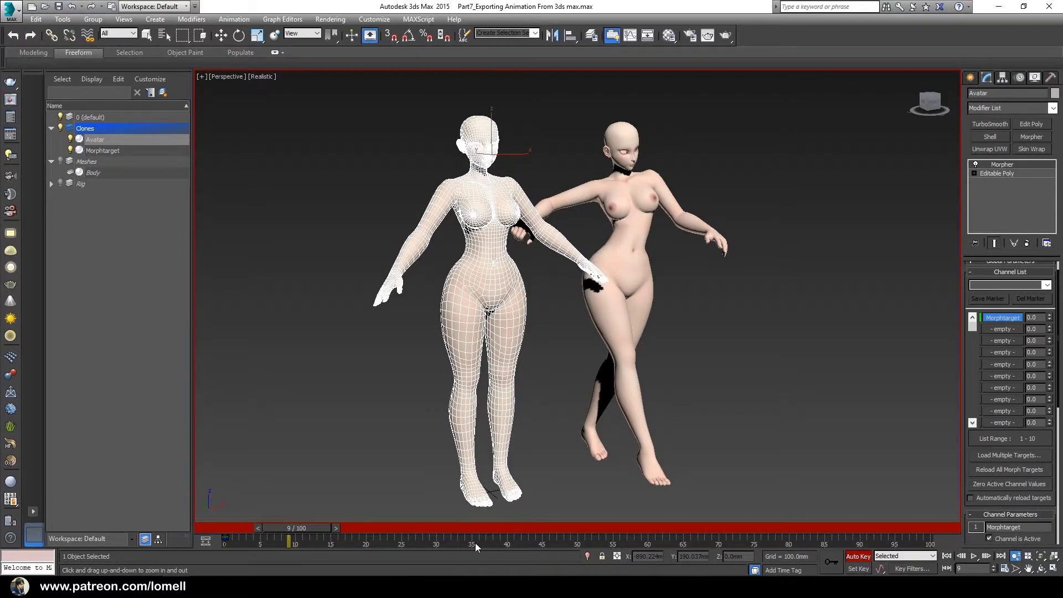
{"action": "left_click_drag", "start_coordinate": [304, 529], "coordinate": [207, 529]}
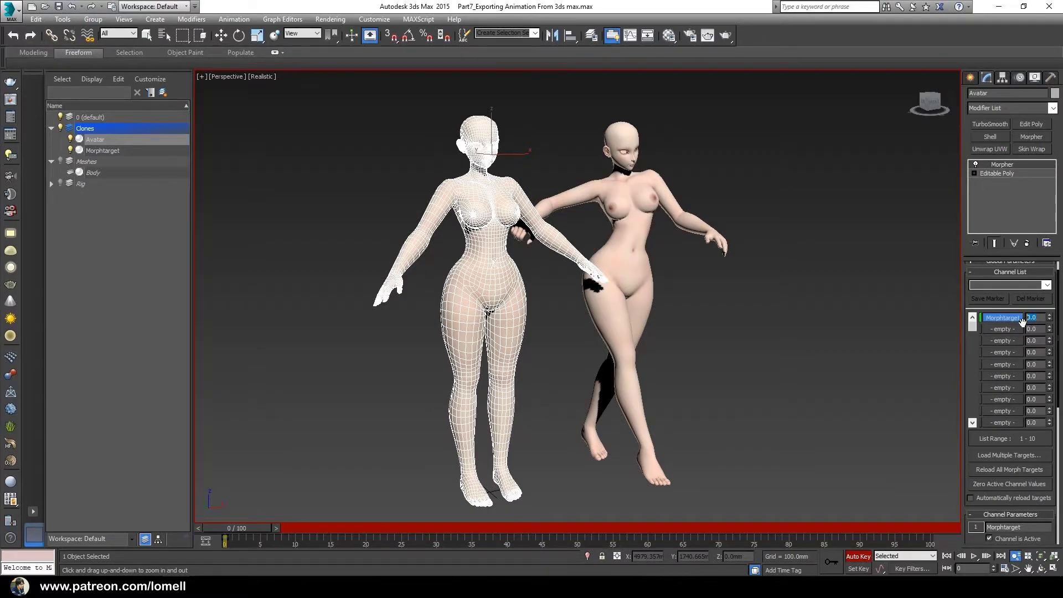
{"action": "left_click_drag", "start_coordinate": [226, 526], "coordinate": [512, 536]}
{"action": "key", "text": "alt+z"}
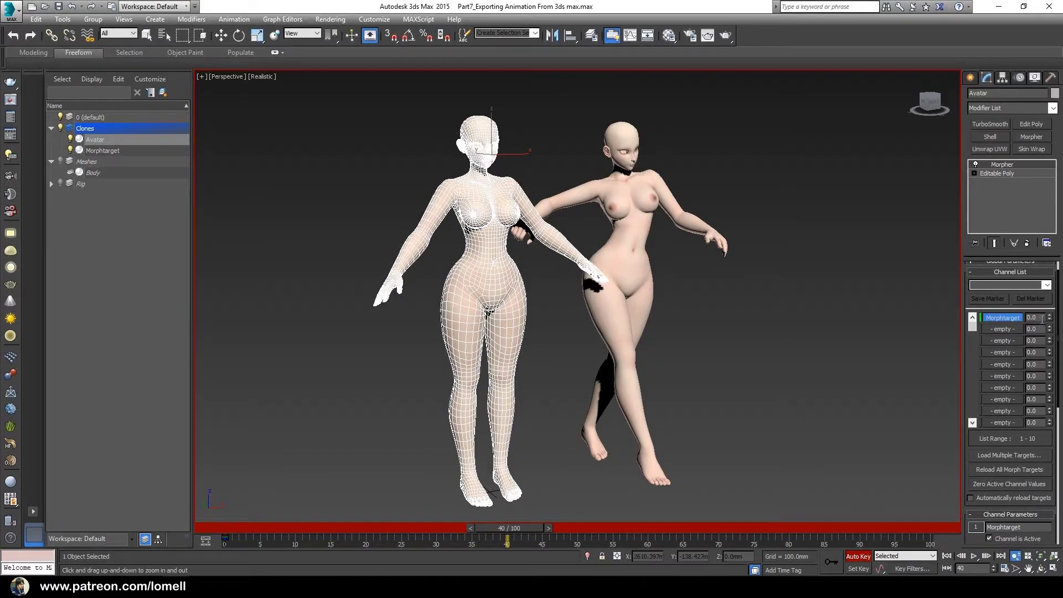
{"action": "type", "text": "1"}
{"action": "key", "text": "Return"}
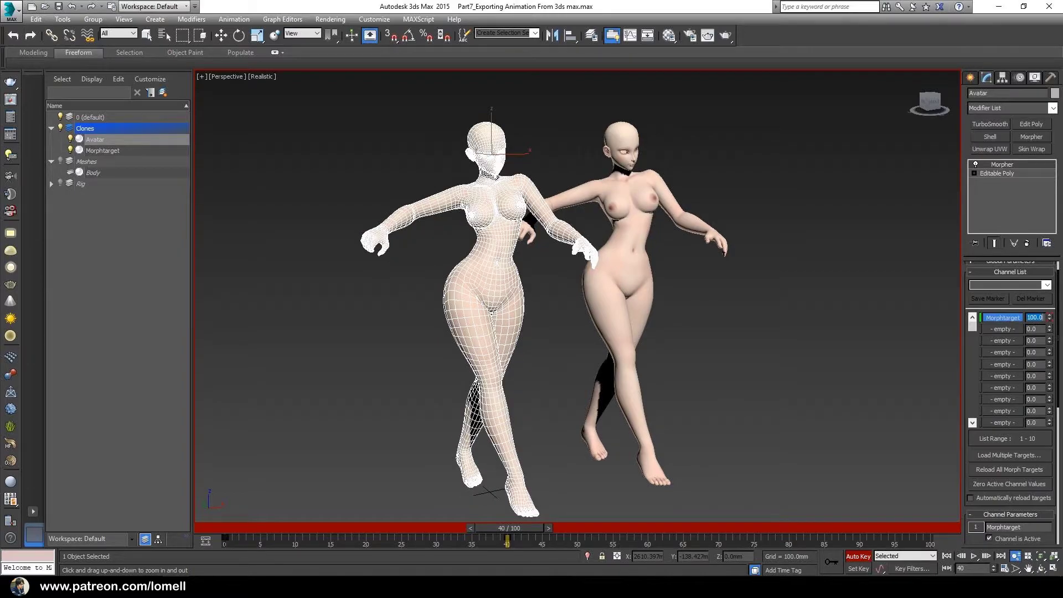
Step: Scrub the timeline to check Avatar blending from 0 to about 94 by frame 34
{"action": "left_click_drag", "start_coordinate": [522, 545], "coordinate": [372, 535]}
{"action": "double_click", "coordinate": [1032, 317]}
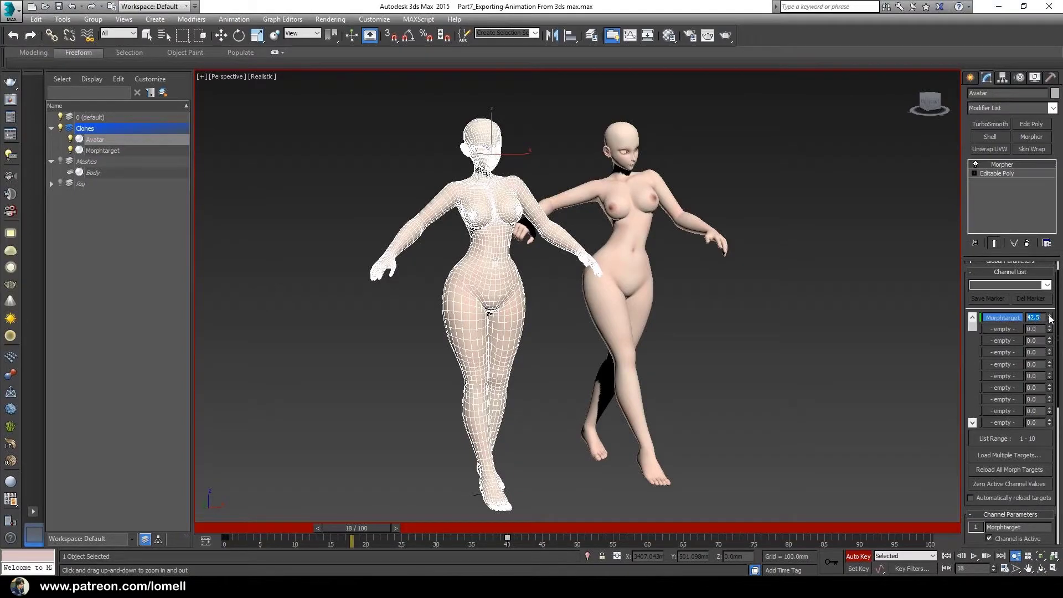
{"action": "left_click_drag", "start_coordinate": [364, 527], "coordinate": [181, 517]}
{"action": "middle_click_drag", "start_coordinate": [572, 366], "coordinate": [621, 408], "text": "alt"}
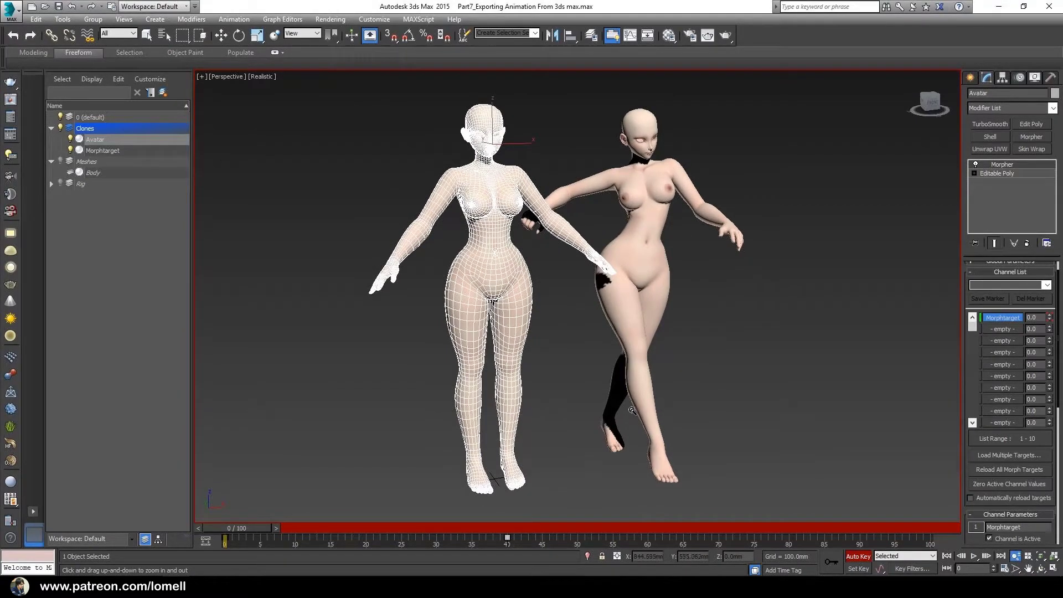
Step: Turn off Auto Key and hide the Morphtarget figure
{"action": "left_click", "coordinate": [864, 557]}
{"action": "middle_click_drag", "start_coordinate": [793, 414], "coordinate": [747, 394], "text": "alt"}
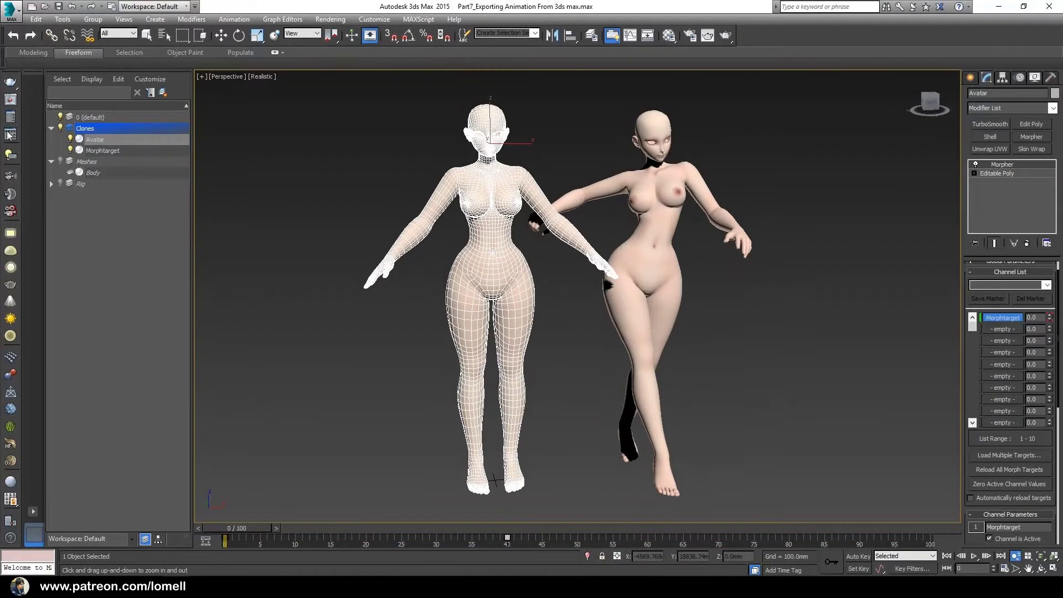
{"action": "left_click", "coordinate": [70, 150]}
{"action": "middle_click_drag", "start_coordinate": [522, 347], "coordinate": [554, 349]}
{"action": "middle_click_drag", "start_coordinate": [554, 349], "coordinate": [532, 335], "text": "alt"}
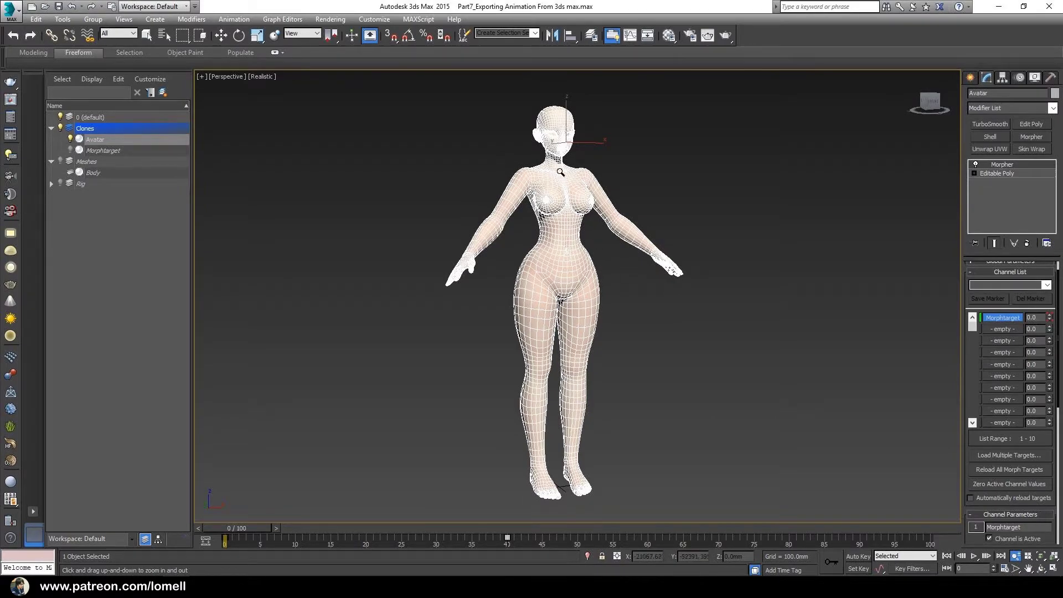
{"action": "middle_click_drag", "start_coordinate": [576, 243], "coordinate": [567, 244], "text": "alt"}
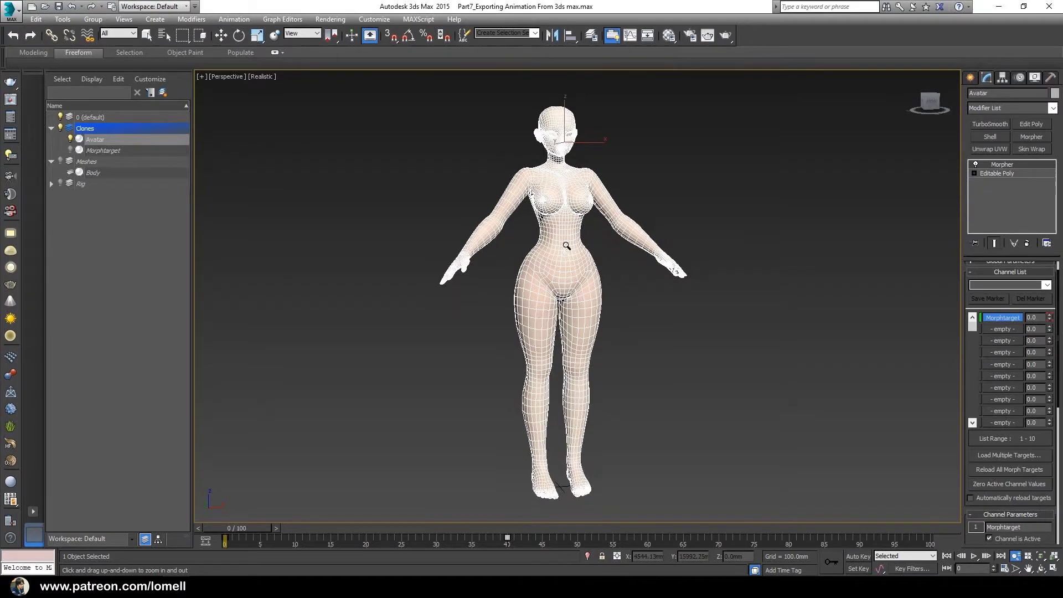
Step: Save the selected Avatar as a named selection set called 'Avatar'
{"action": "left_click", "coordinate": [499, 32]}
{"action": "type", "text": "Avatar"}
{"action": "mouse_move", "coordinate": [613, 424]}
{"action": "middle_mouse_down"}
{"action": "mouse_move", "coordinate": [623, 424]}
{"action": "mouse_move", "coordinate": [615, 425]}
{"action": "middle_mouse_up"}
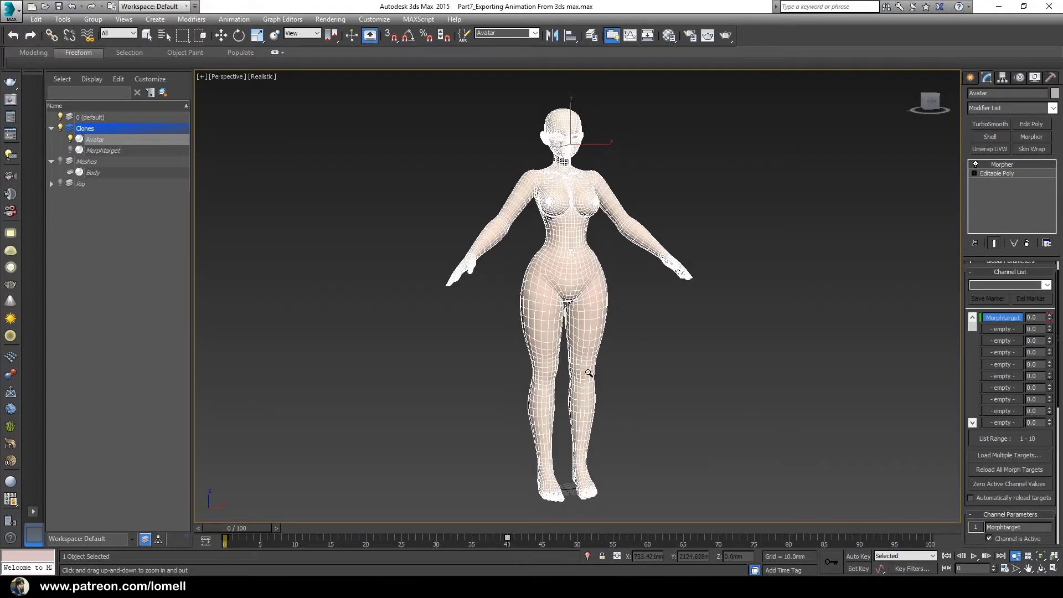
{"action": "scroll", "coordinate": [588, 391], "scroll_direction": "down", "scroll_amount": 1}
{"action": "middle_click_drag", "start_coordinate": [587, 333], "coordinate": [588, 331]}
{"action": "scroll", "coordinate": [572, 236], "scroll_direction": "up", "scroll_amount": 3}
{"action": "middle_click_drag", "start_coordinate": [573, 237], "coordinate": [609, 293]}
{"action": "scroll", "coordinate": [610, 332], "scroll_direction": "down", "scroll_amount": 3}
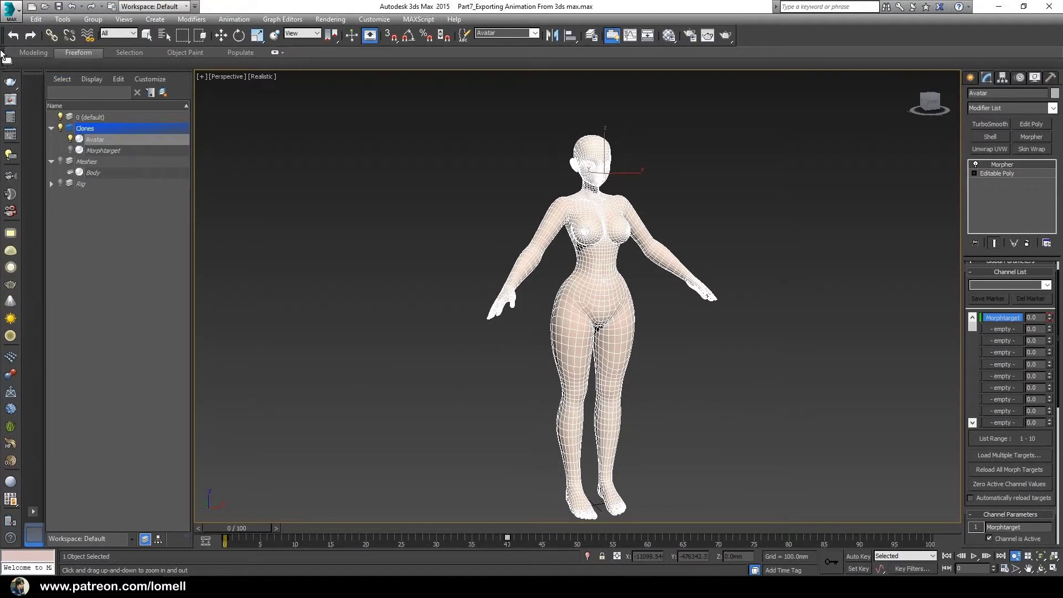
{"action": "left_click", "coordinate": [17, 17]}
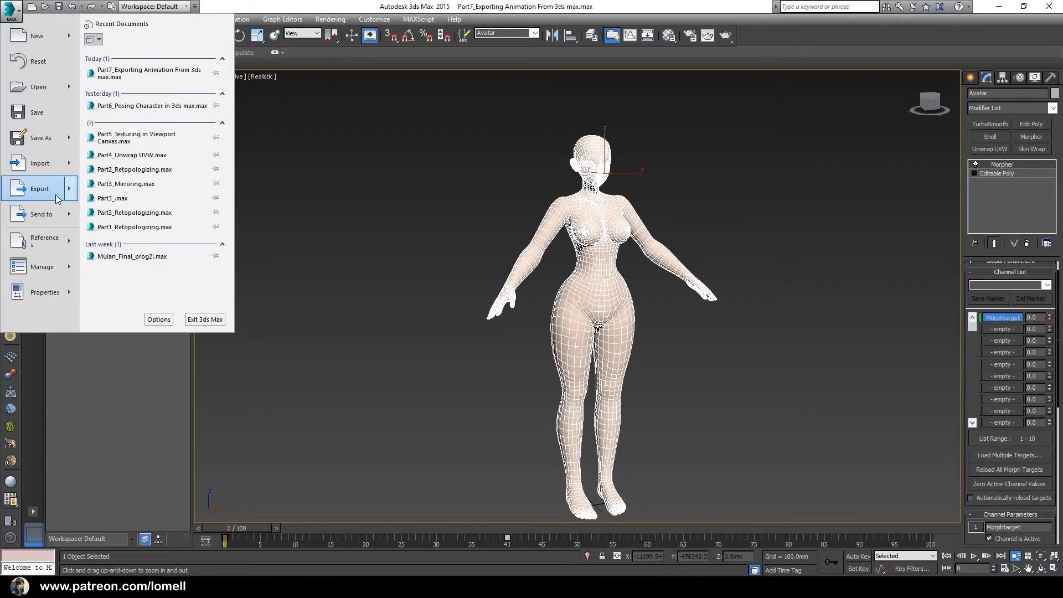
Step: Export Selected to the MD folder as 'Avatar' with the Autodesk (*.FBX) file type
{"action": "mouse_move", "coordinate": [70, 190]}
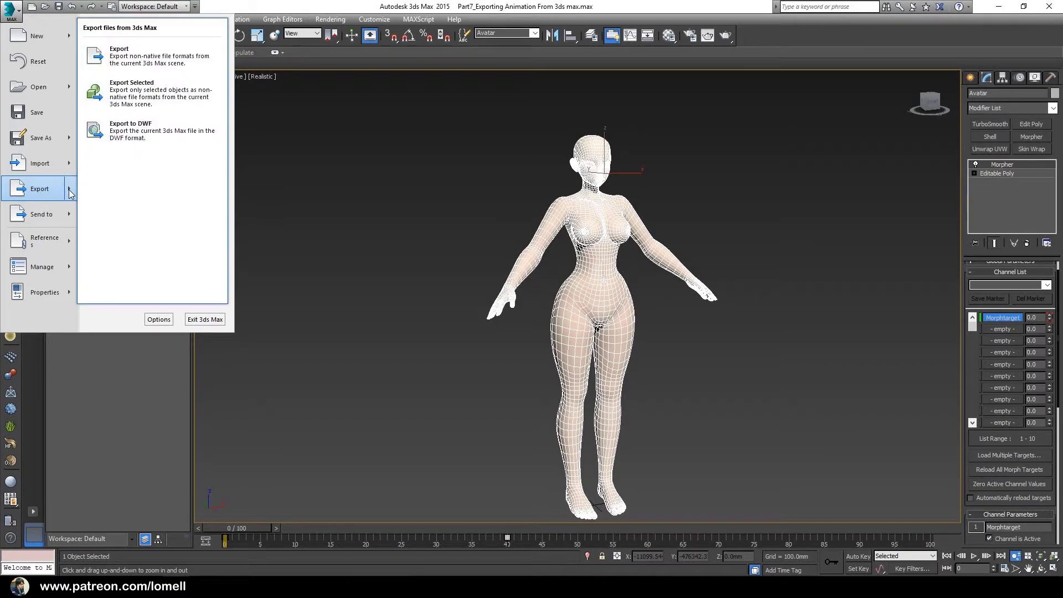
{"action": "left_click", "coordinate": [132, 92]}
{"action": "left_click", "coordinate": [247, 60]}
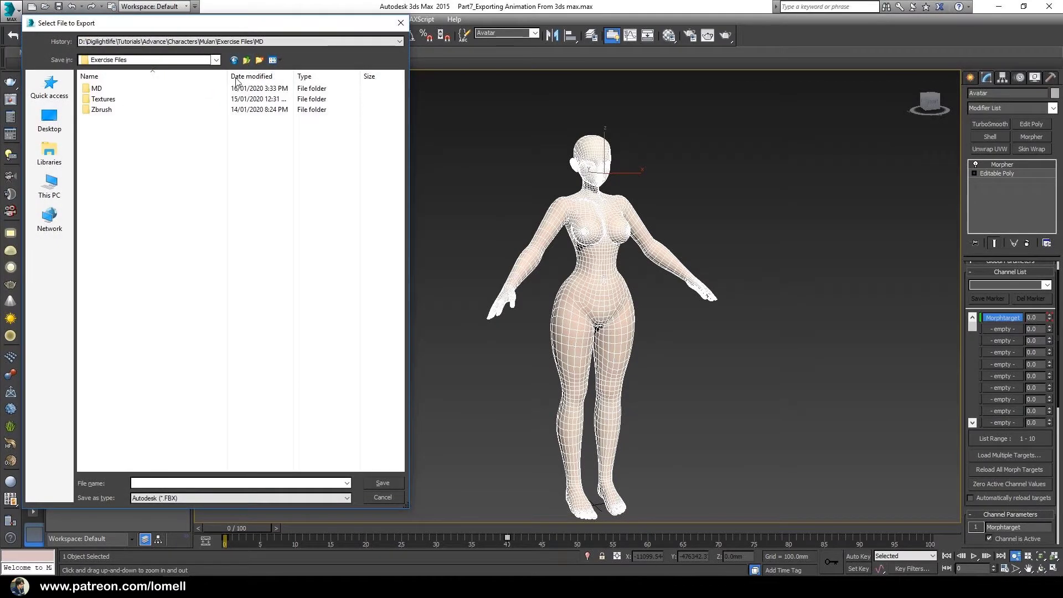
{"action": "double_click", "coordinate": [101, 90]}
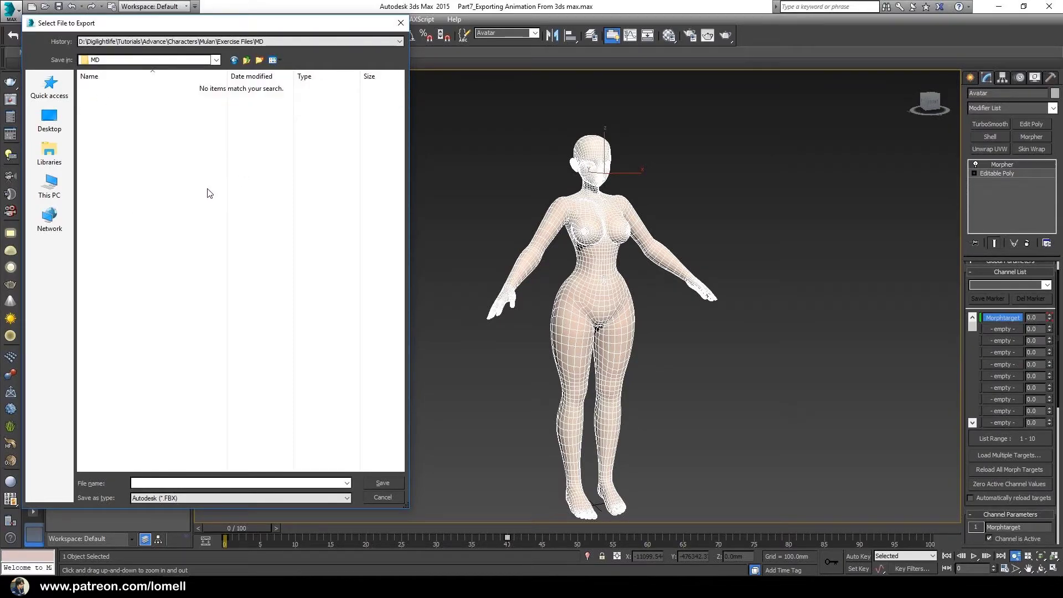
{"action": "left_click", "coordinate": [159, 481]}
{"action": "type", "text": "Avatar"}
{"action": "left_click", "coordinate": [223, 498]}
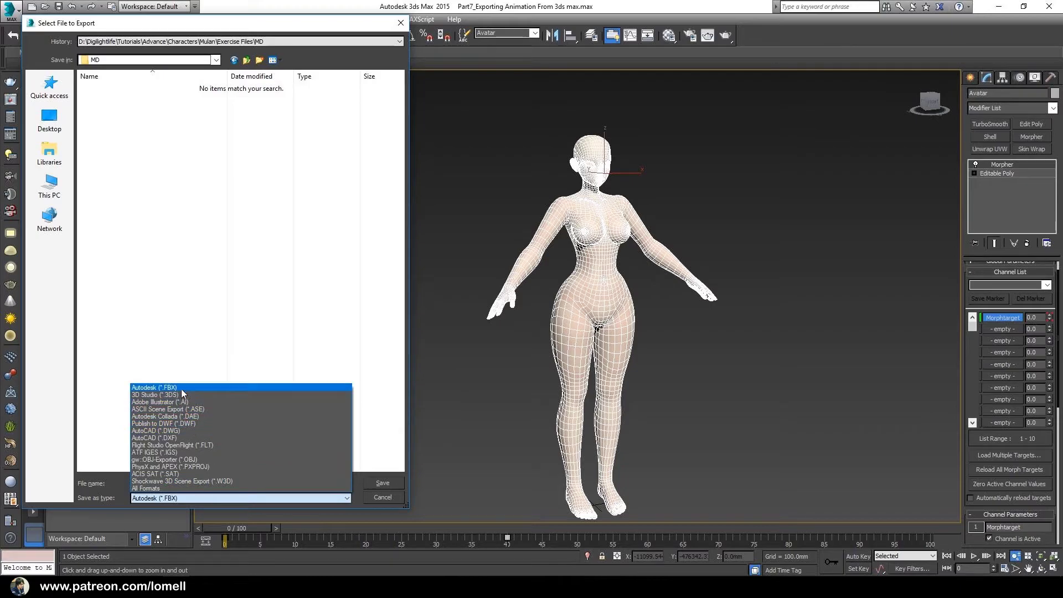
{"action": "left_click", "coordinate": [181, 388]}
{"action": "left_click", "coordinate": [384, 479]}
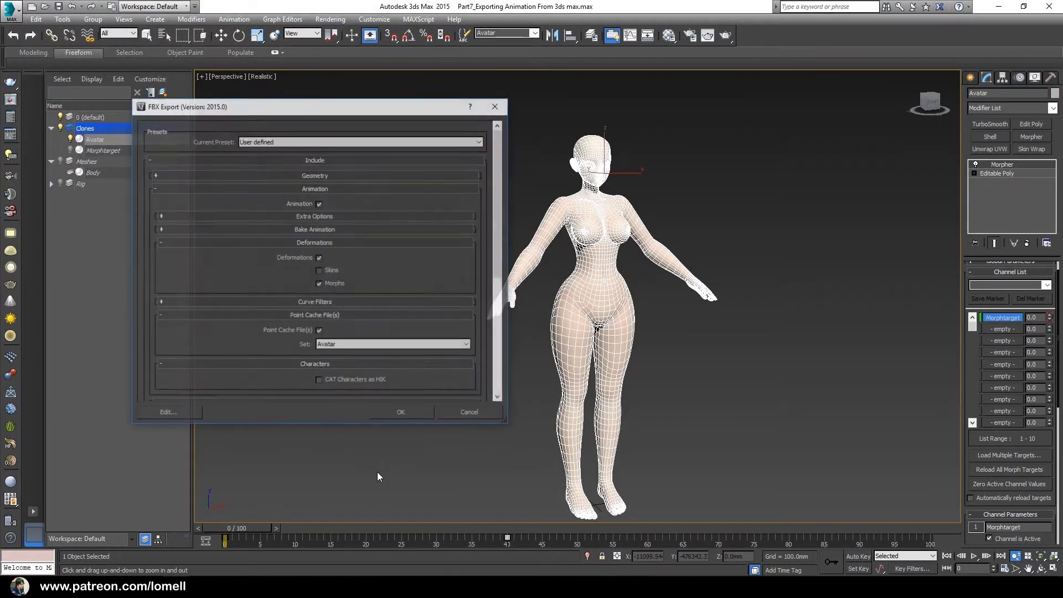
Step: In FBX Export, keep Morphs on and choose the Avatar set for point cache files
{"action": "left_click_drag", "start_coordinate": [303, 107], "coordinate": [412, 127]}
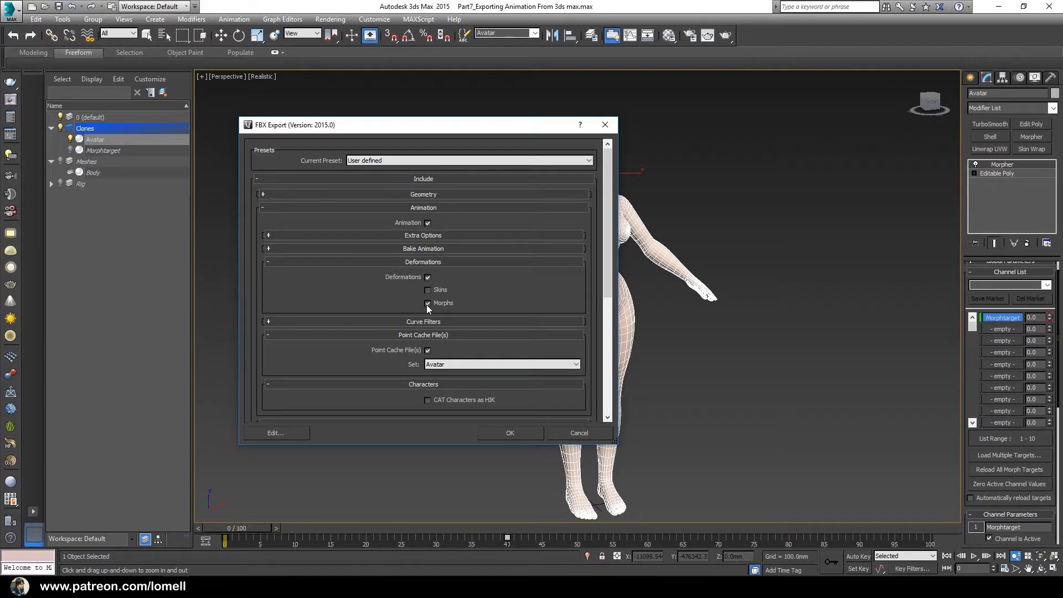
{"action": "left_click_drag", "start_coordinate": [482, 132], "coordinate": [373, 130]}
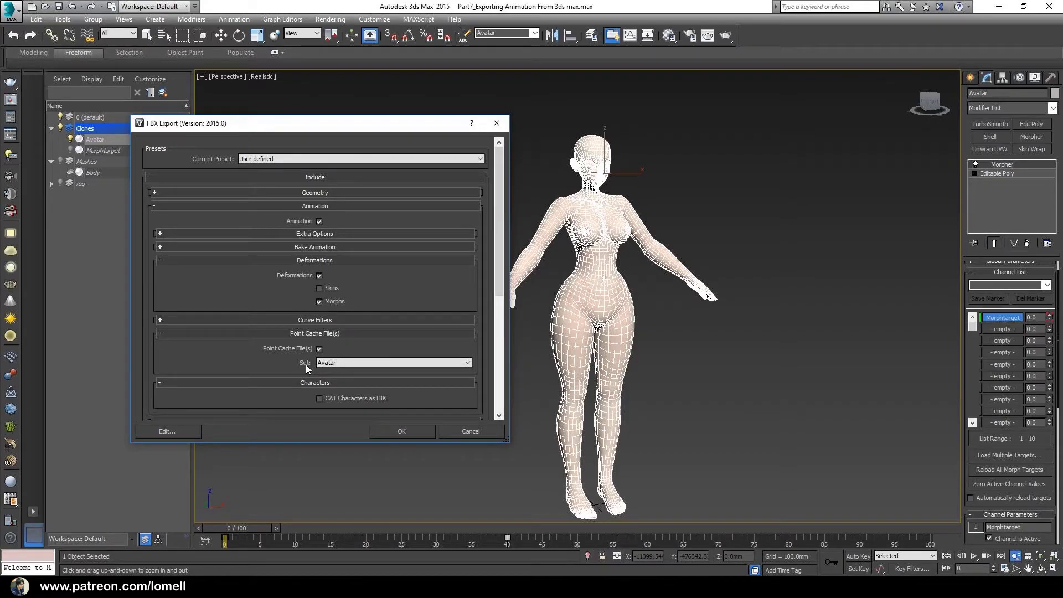
{"action": "left_click", "coordinate": [329, 363]}
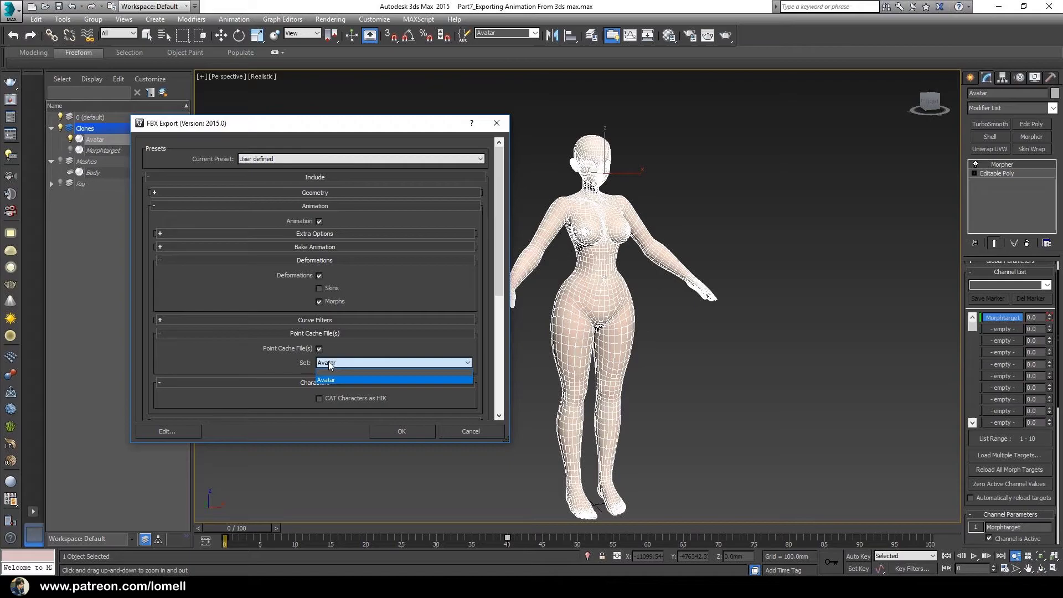
{"action": "left_click", "coordinate": [329, 381]}
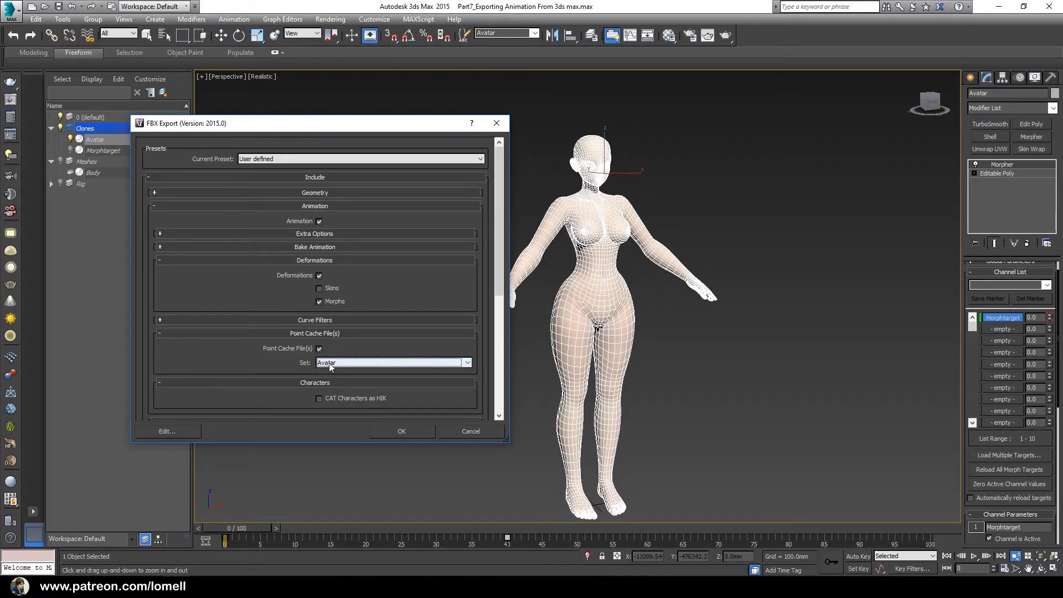
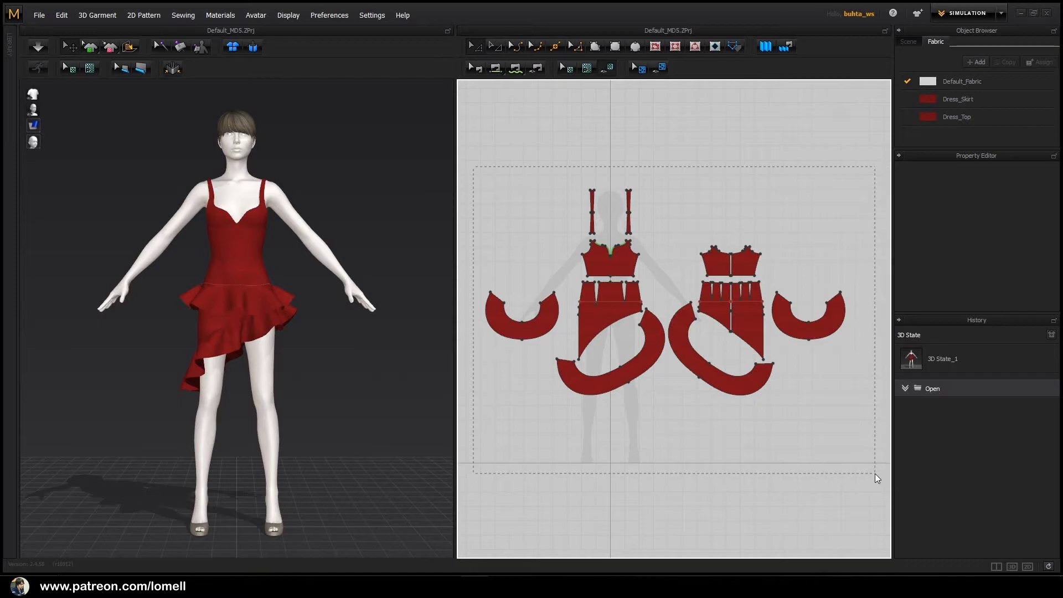
Step: Delete all the dress pattern pieces and remove the avatar from the scene
{"action": "key", "text": "Delete"}
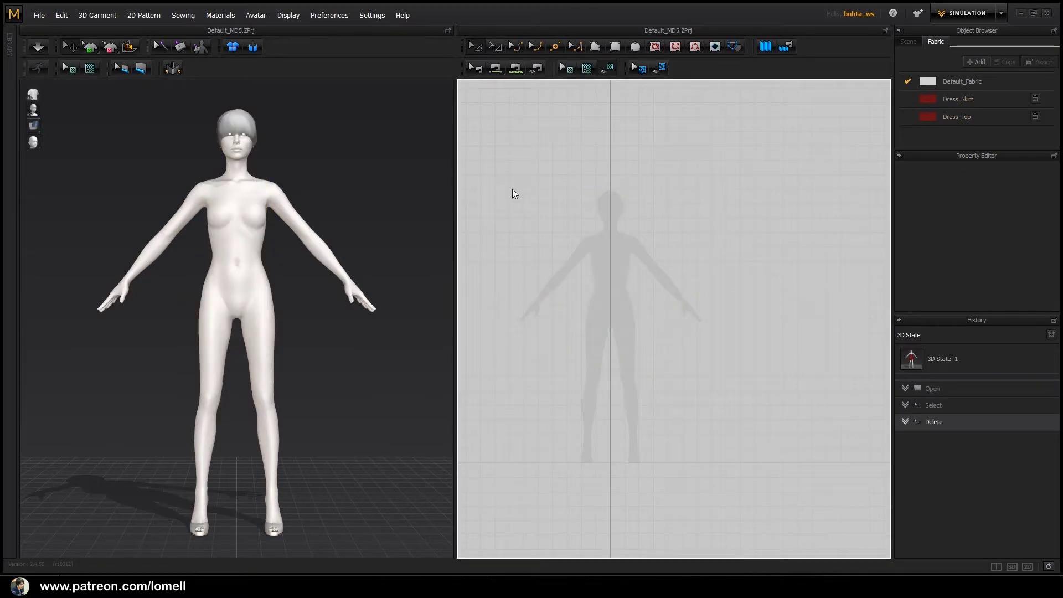
{"action": "left_click", "coordinate": [255, 15]}
{"action": "left_click", "coordinate": [264, 25]}
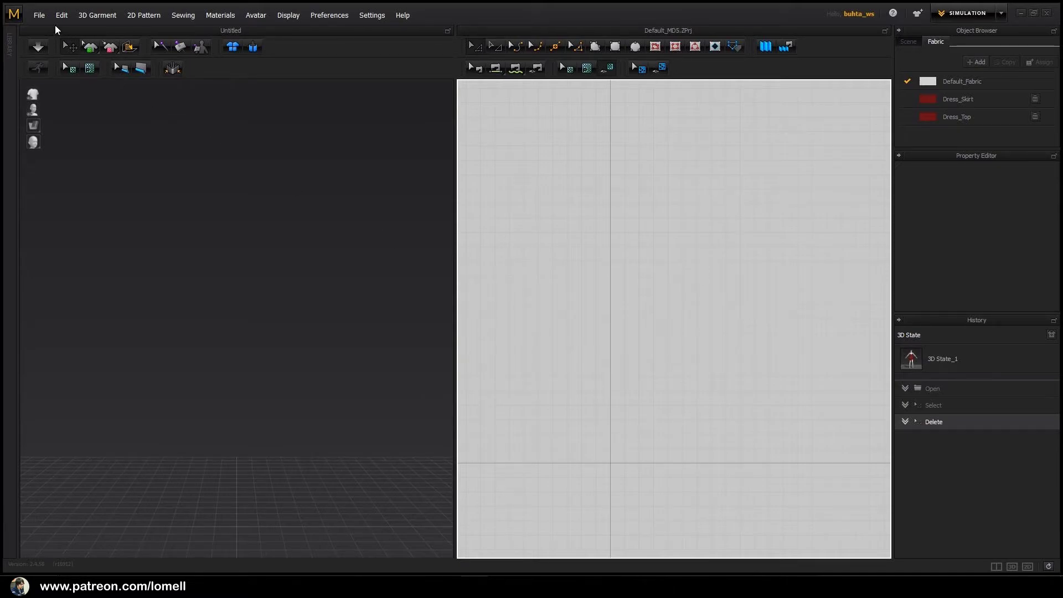
Step: Start an FBX import and pick the Avatar FBX in the MD folder
{"action": "left_click", "coordinate": [36, 16]}
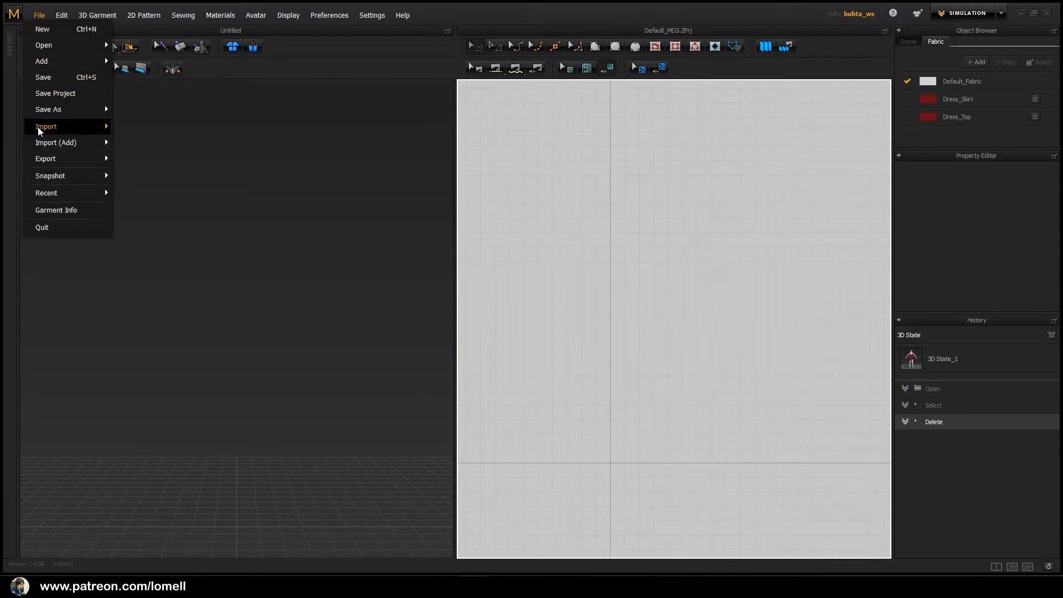
{"action": "mouse_move", "coordinate": [38, 127]}
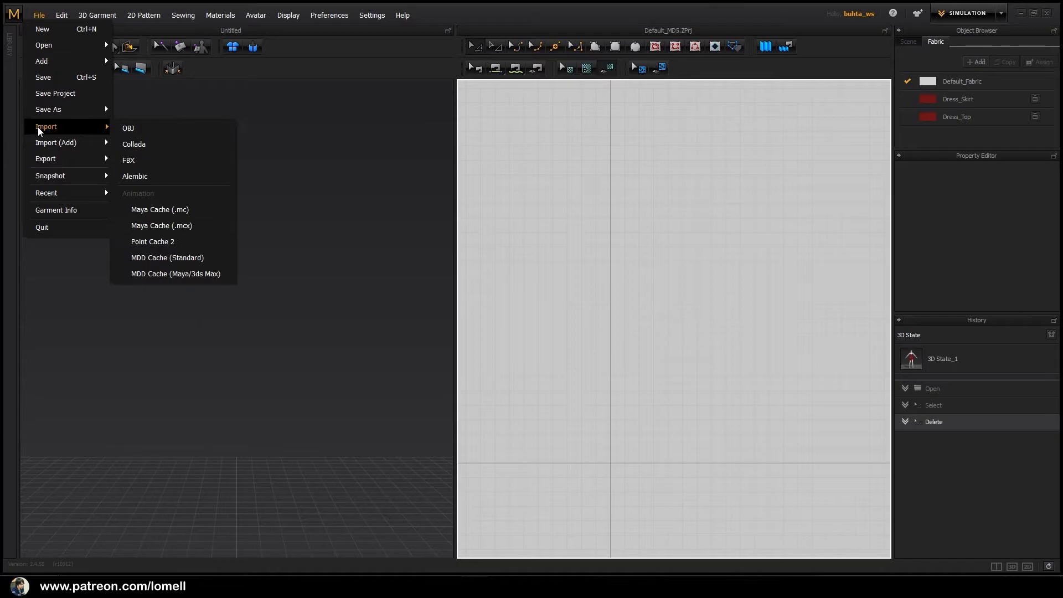
{"action": "left_click", "coordinate": [128, 161]}
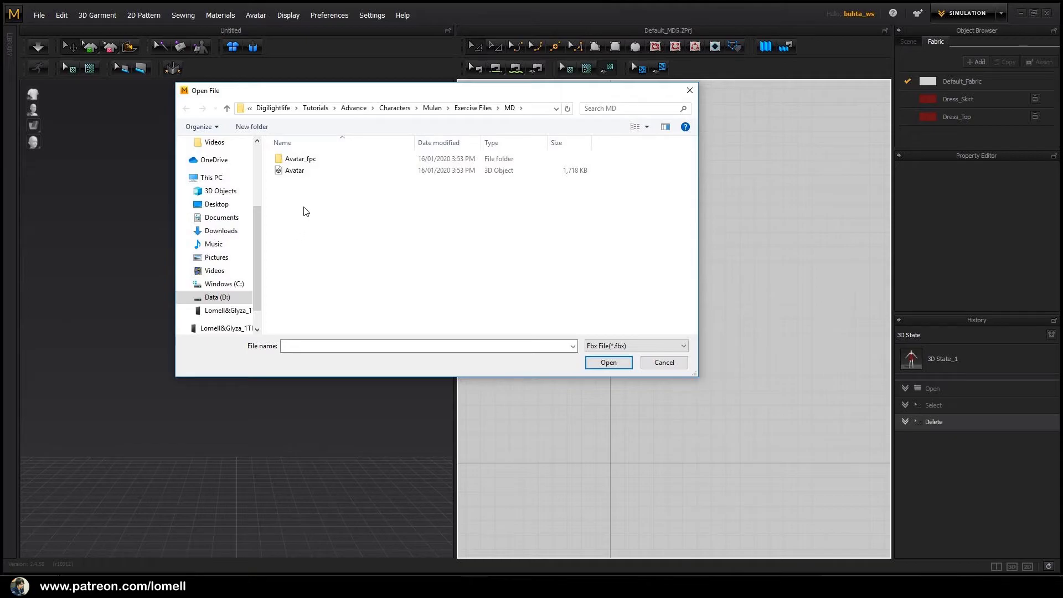
{"action": "left_click", "coordinate": [352, 173]}
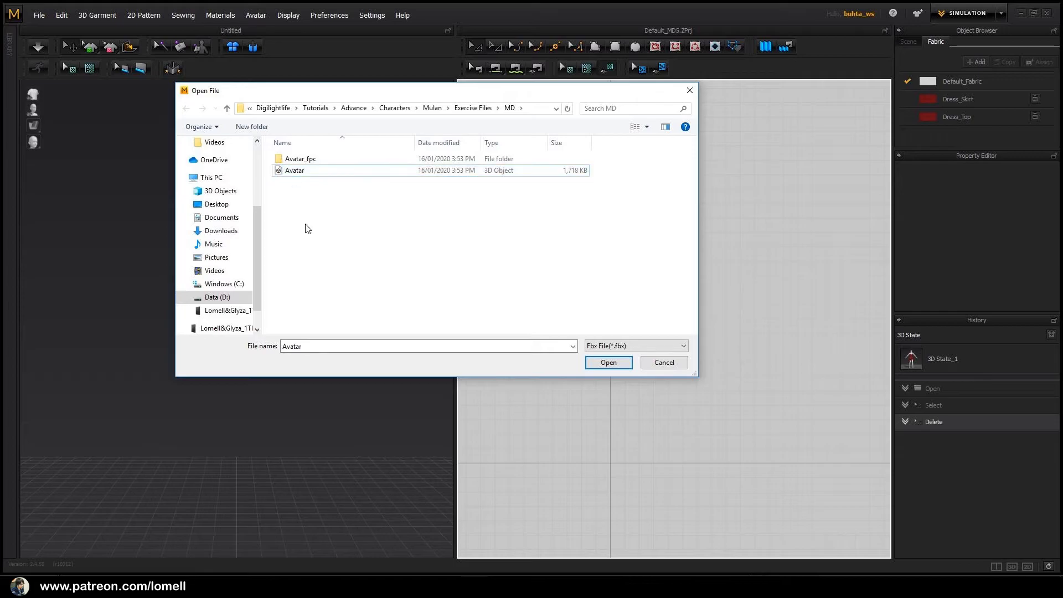
Step: Open the selected Avatar FBX to reach its Import FBX options
{"action": "left_click", "coordinate": [603, 363]}
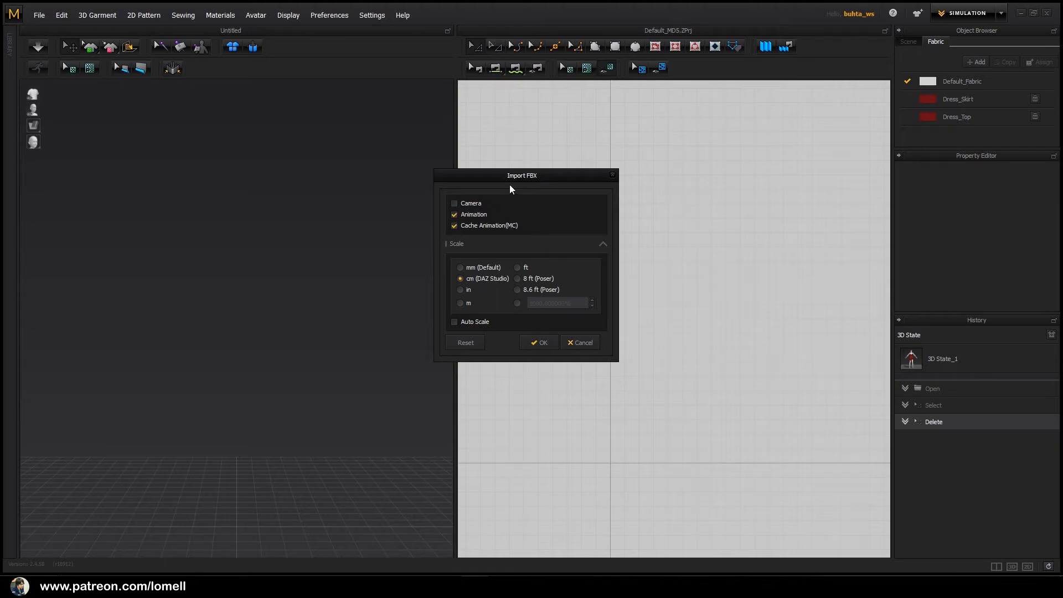
Step: Accept the Import FBX settings with Animation and cm (DAZ Studio) scale to load the avatar
{"action": "left_click_drag", "start_coordinate": [520, 177], "coordinate": [488, 151]}
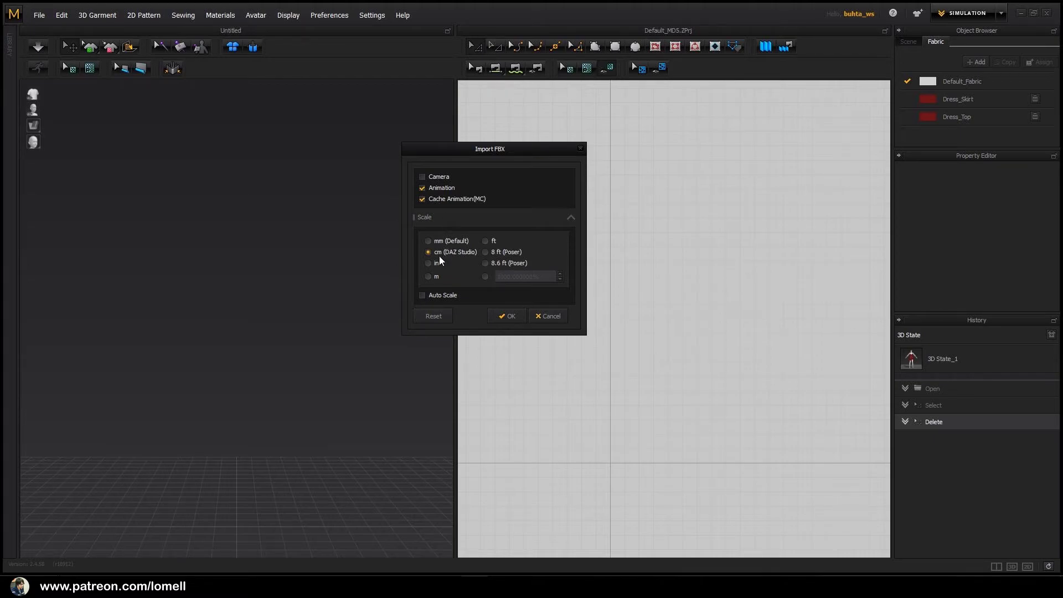
{"action": "left_click", "coordinate": [509, 316]}
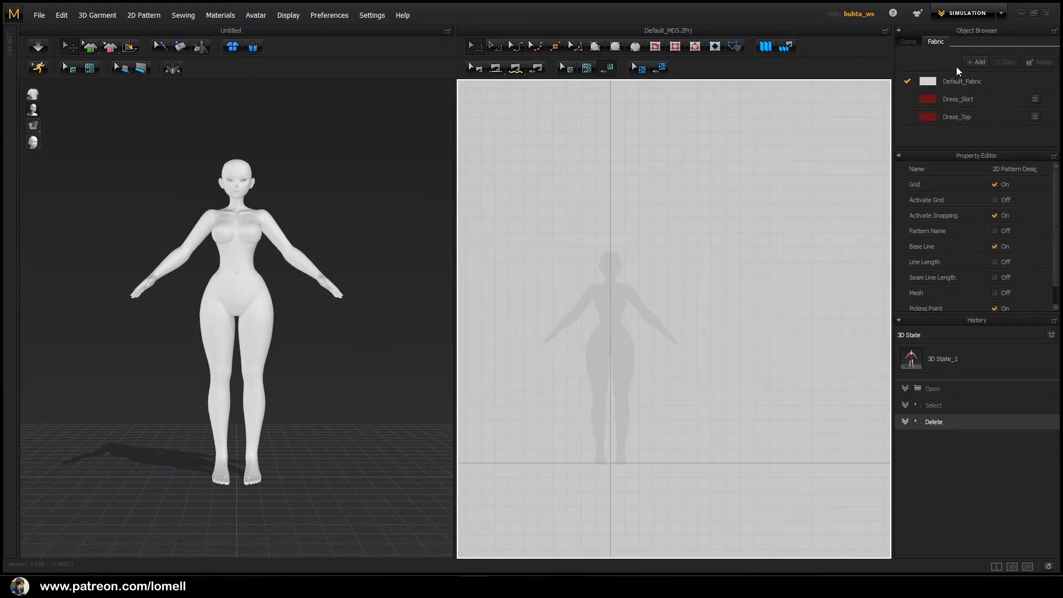
Step: Switch to Animation mode, dismissing the simulation quality notice
{"action": "left_click", "coordinate": [1000, 15]}
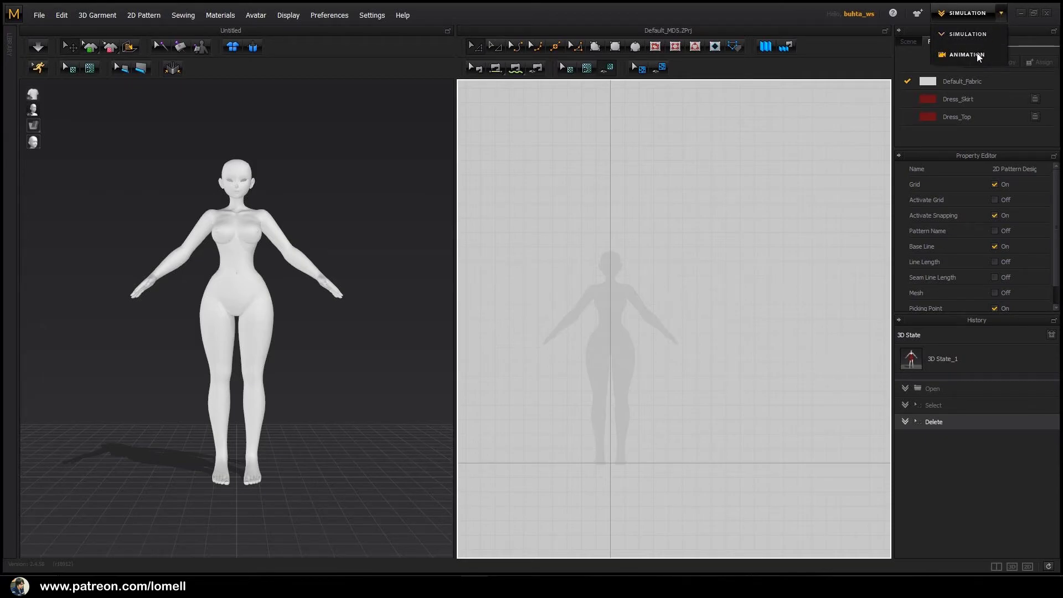
{"action": "left_click", "coordinate": [978, 55]}
{"action": "left_click", "coordinate": [526, 307]}
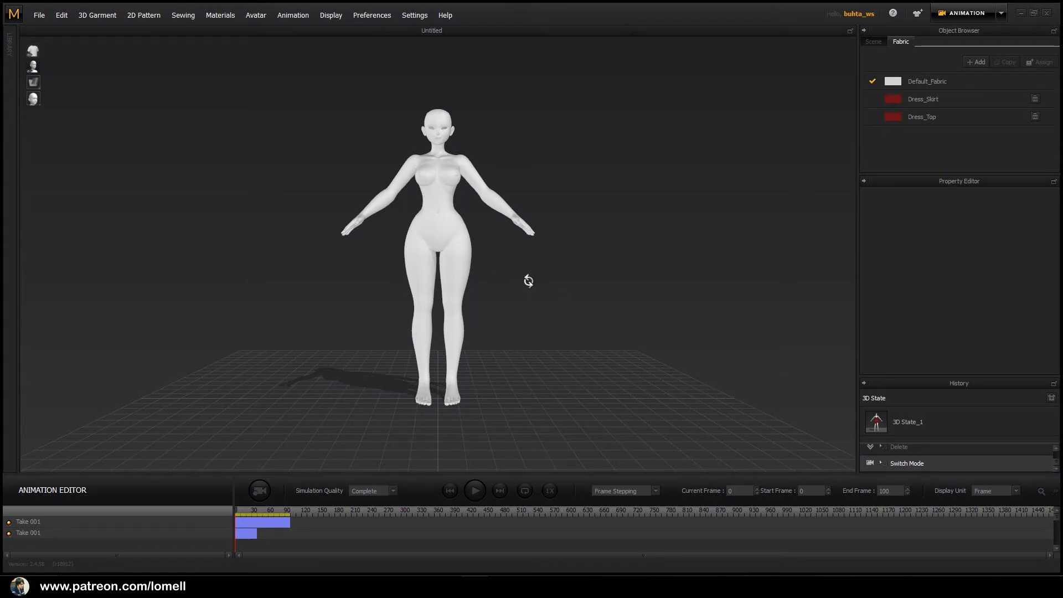
Step: Play the avatar's animation while orbiting around it, rewind to frame 0, and return to Simulation mode
{"action": "mouse_move", "coordinate": [527, 280]}
{"action": "right_mouse_down"}
{"action": "mouse_move", "coordinate": [612, 297]}
{"action": "mouse_move", "coordinate": [529, 297]}
{"action": "mouse_move", "coordinate": [595, 292]}
{"action": "mouse_move", "coordinate": [527, 273]}
{"action": "right_mouse_up"}
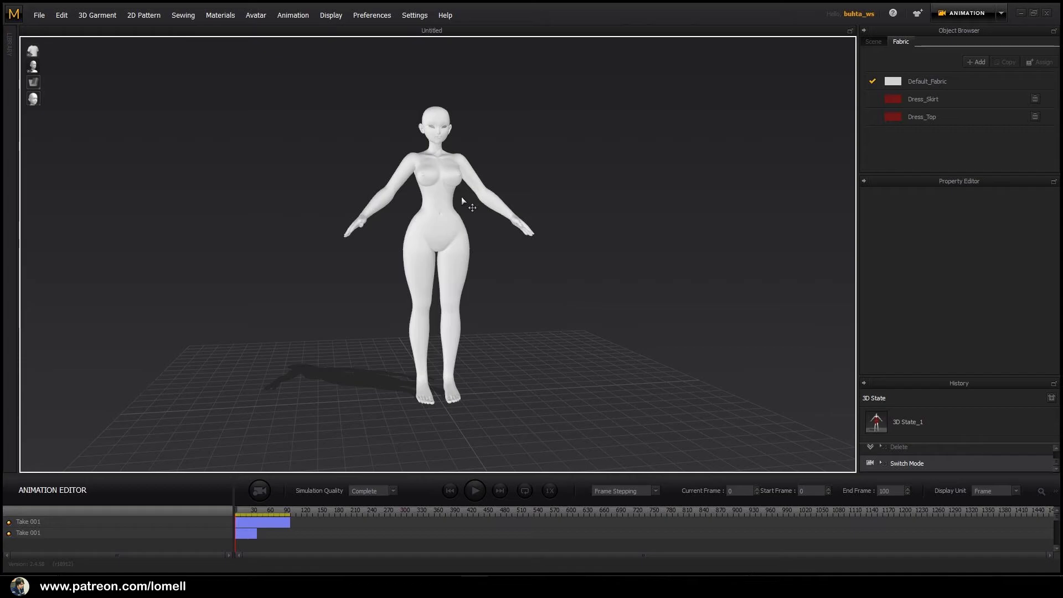
{"action": "left_click", "coordinate": [474, 491]}
{"action": "right_click_drag", "start_coordinate": [550, 350], "coordinate": [612, 345]}
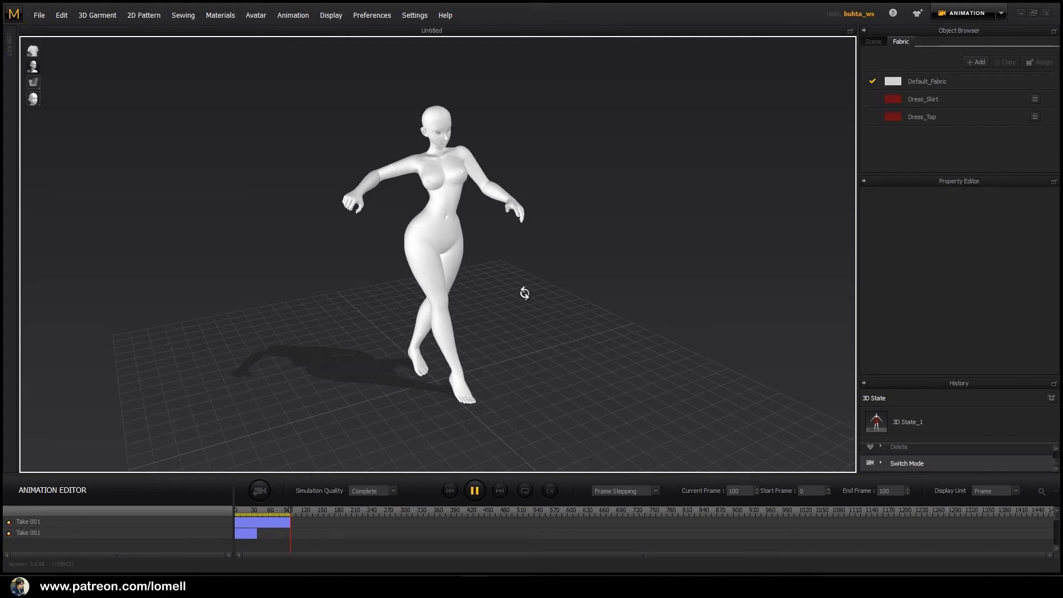
{"action": "right_click_drag", "start_coordinate": [524, 294], "coordinate": [486, 268]}
{"action": "right_click_drag", "start_coordinate": [554, 207], "coordinate": [629, 301]}
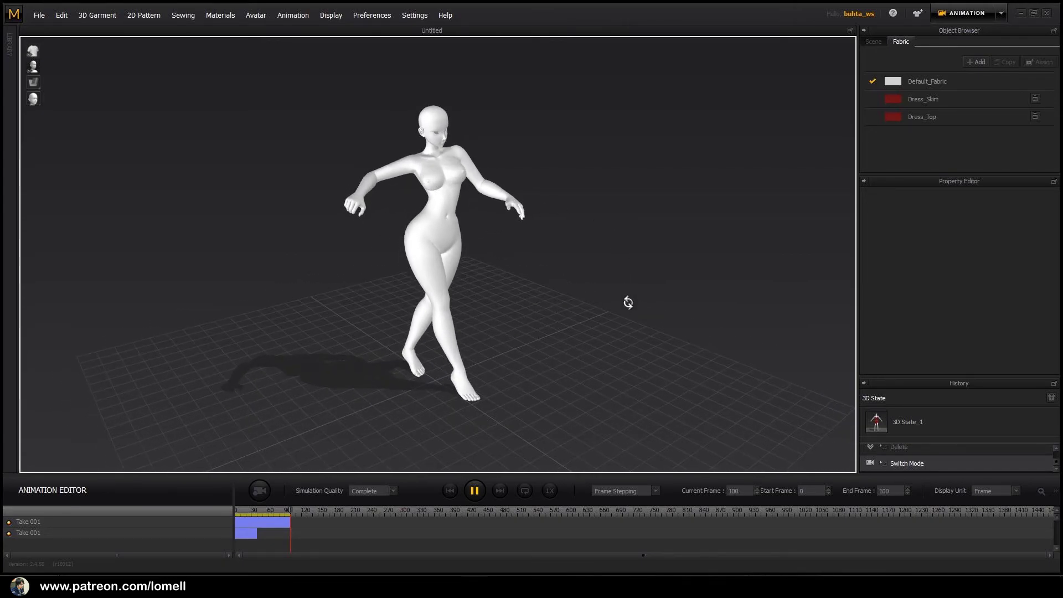
{"action": "left_click", "coordinate": [450, 491]}
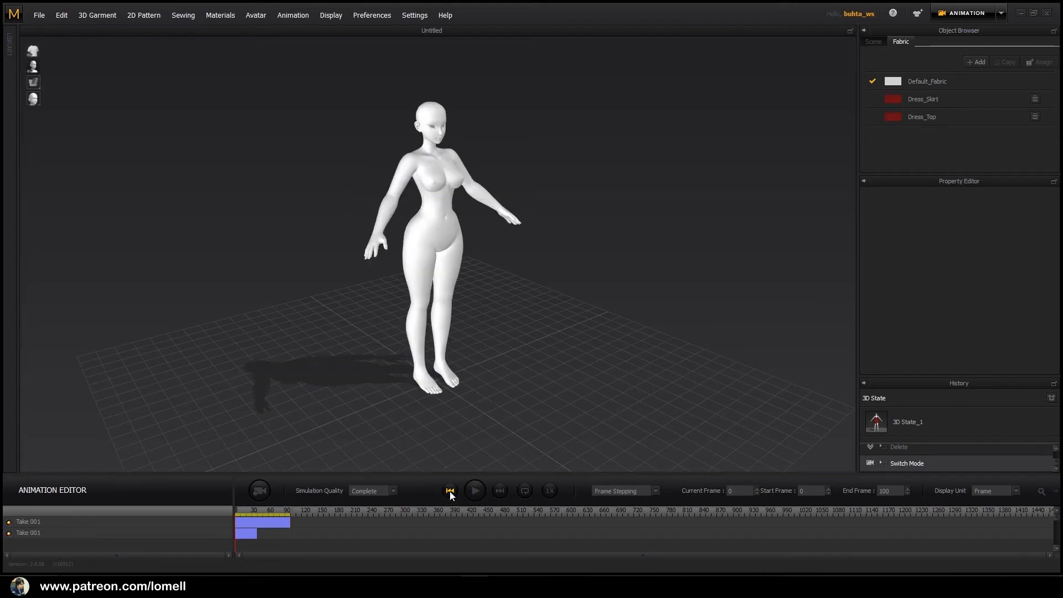
{"action": "left_click", "coordinate": [1000, 13]}
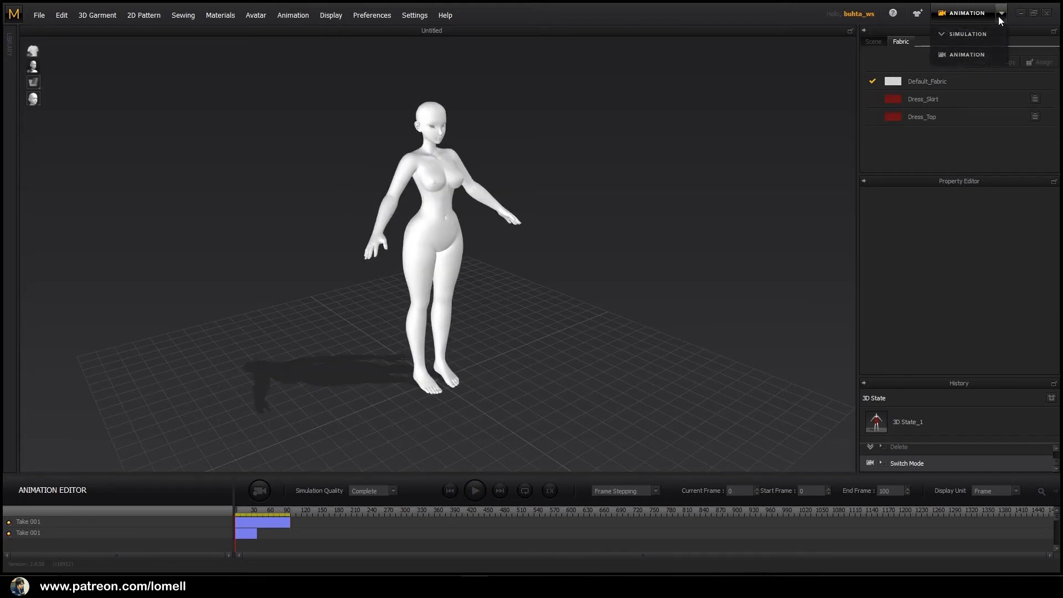
{"action": "left_click", "coordinate": [971, 37]}
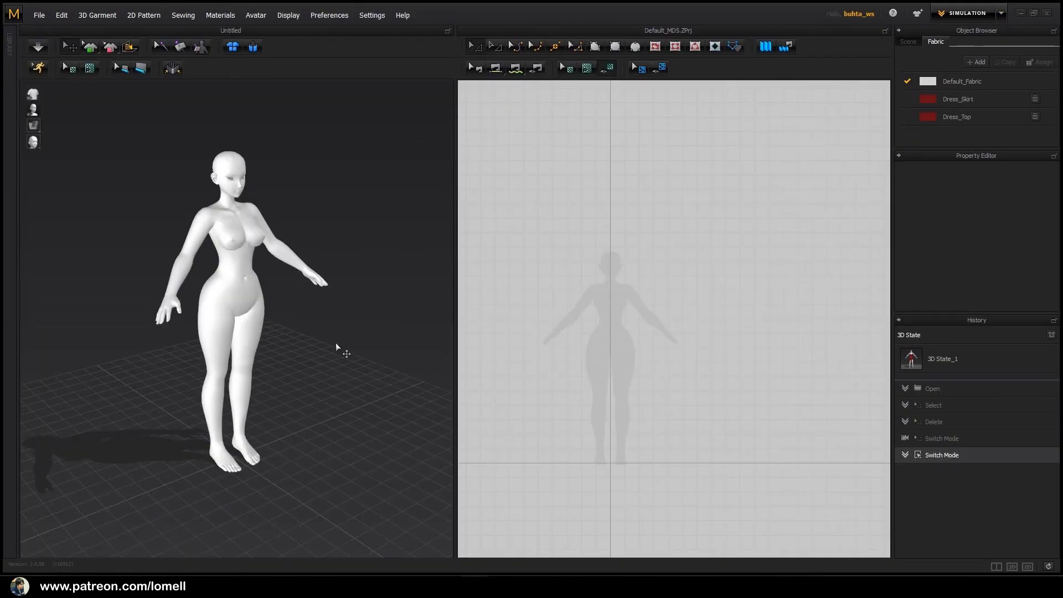
Step: Turn the 3D view to face the avatar's front and adjust the 2D pattern window
{"action": "right_click_drag", "start_coordinate": [341, 361], "coordinate": [299, 353]}
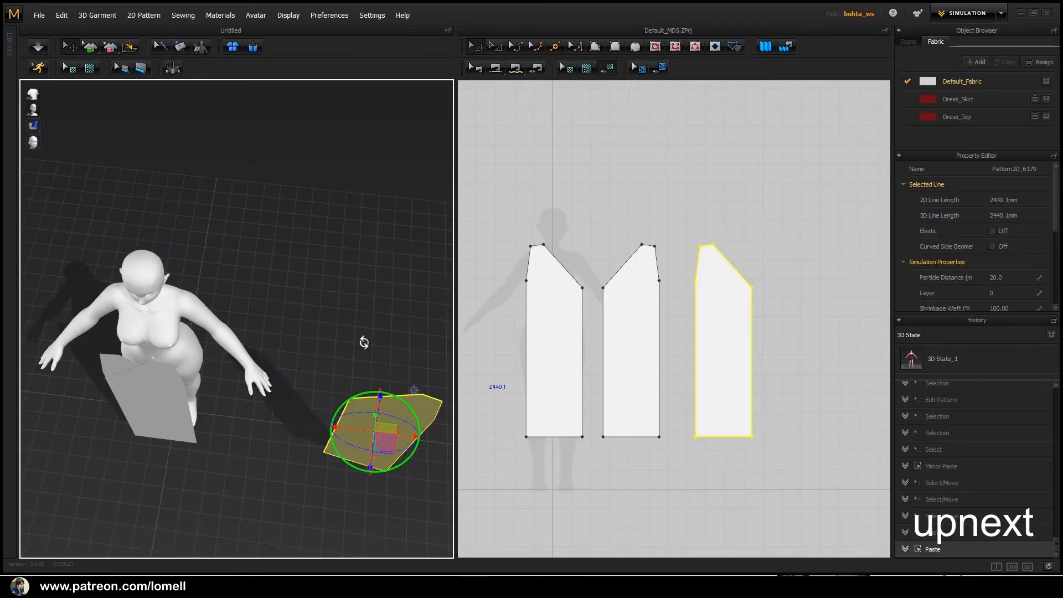
{"action": "right_click", "coordinate": [684, 281]}
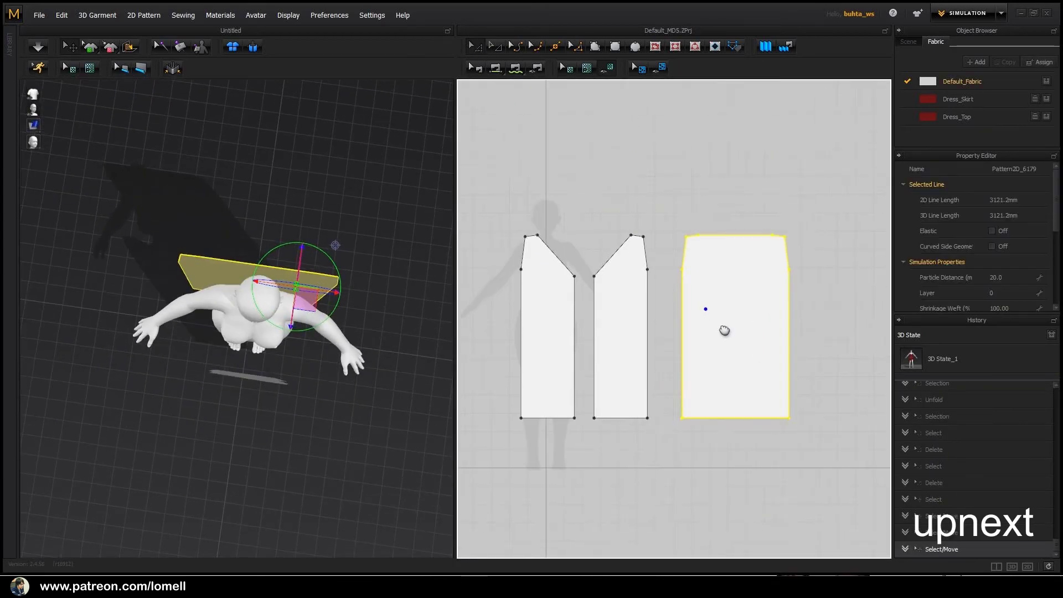
{"action": "scroll", "coordinate": [724, 330], "scroll_direction": "up", "scroll_amount": 5}
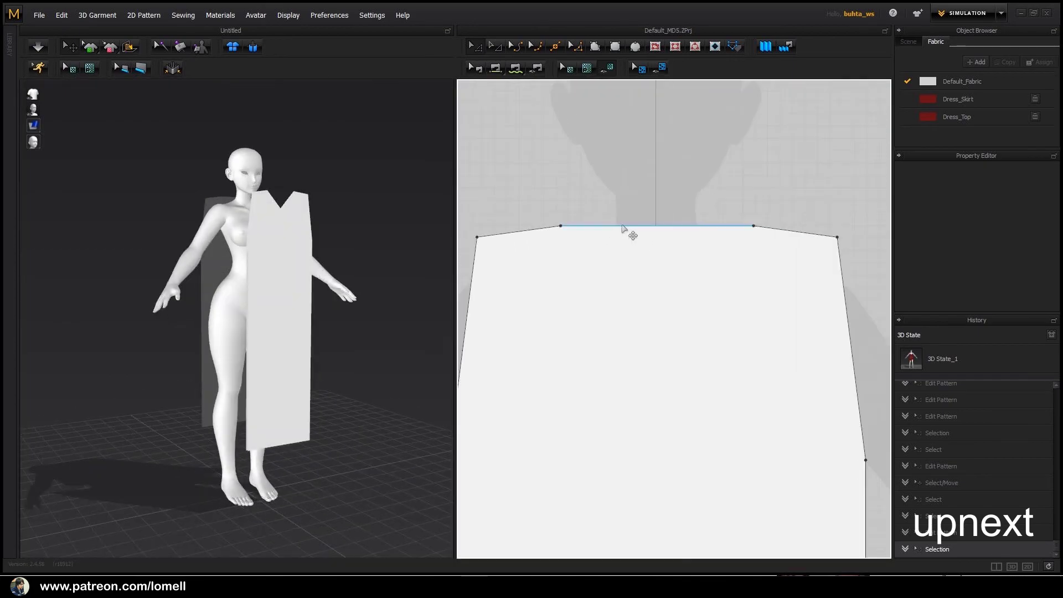
{"action": "left_click", "coordinate": [576, 251]}
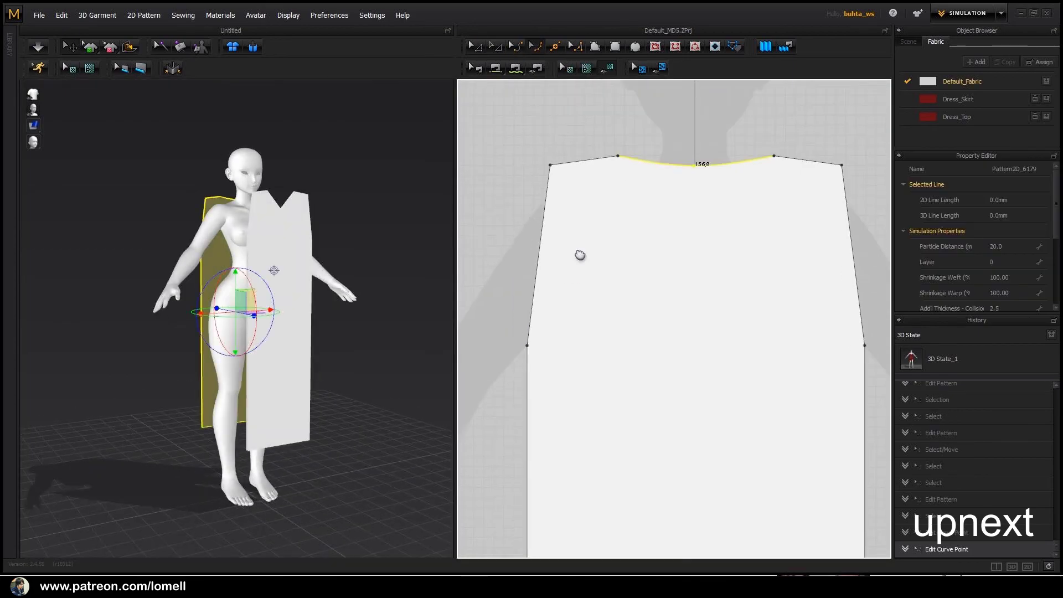
{"action": "left_click", "coordinate": [802, 266]}
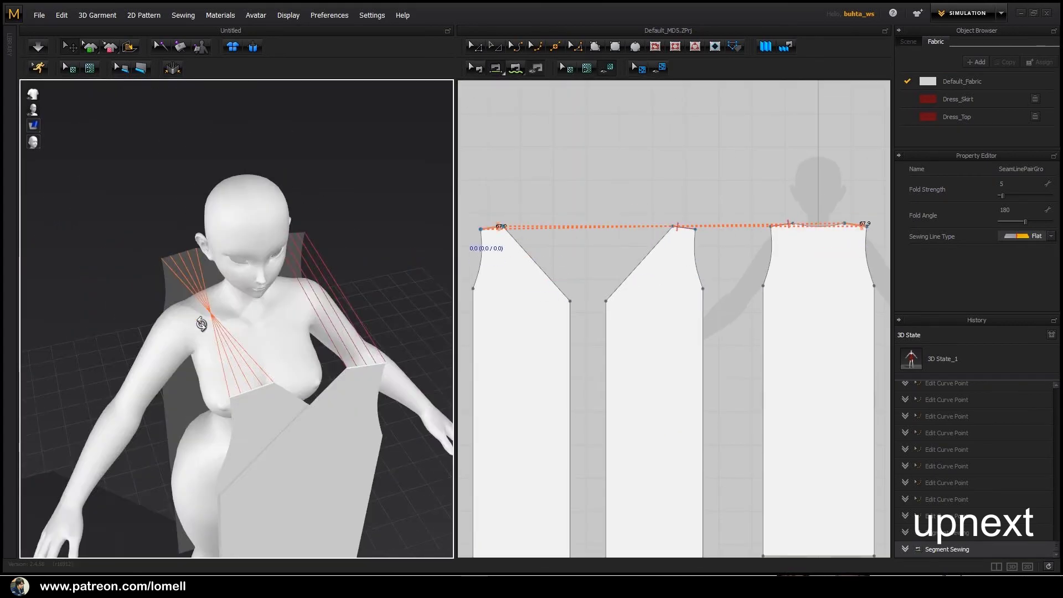
{"action": "right_click_drag", "start_coordinate": [202, 316], "coordinate": [221, 398]}
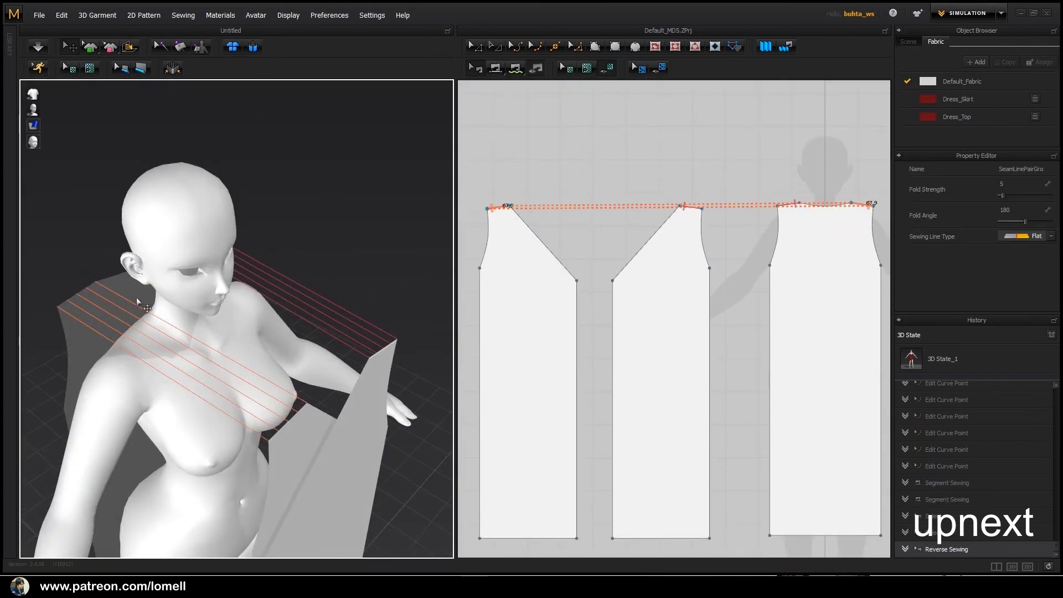